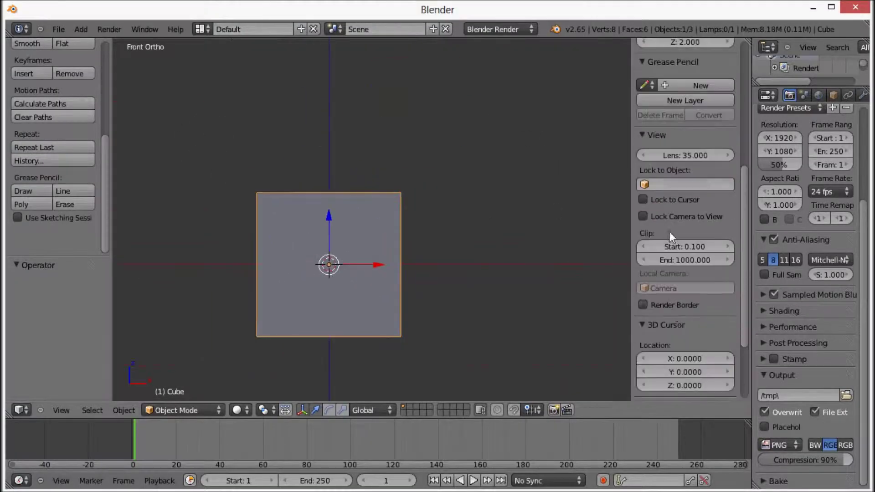
# Step: Load the neuron drawing as a background reference image for the view
pyautogui.scroll(-5, 669, 232)
pyautogui.click(661, 342)
pyautogui.click(659, 394)
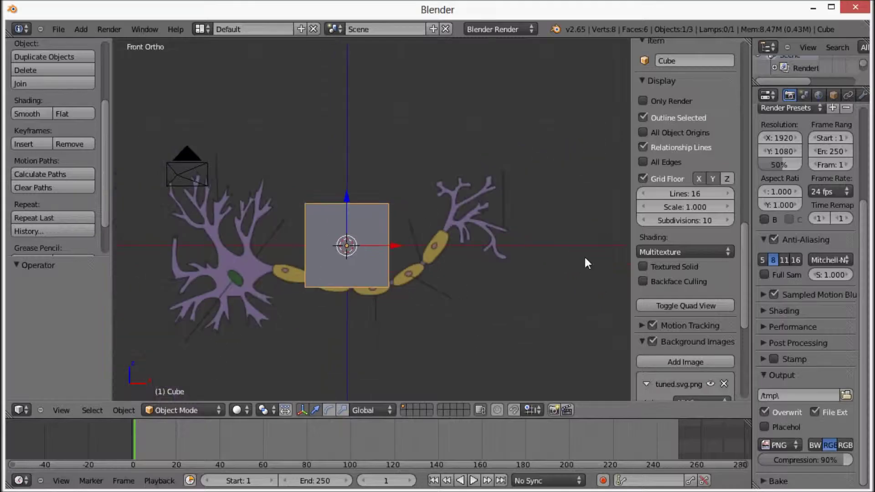
# Step: Flatten the nucleus sphere along Z and place it in the cell body
pyautogui.press('Tab')
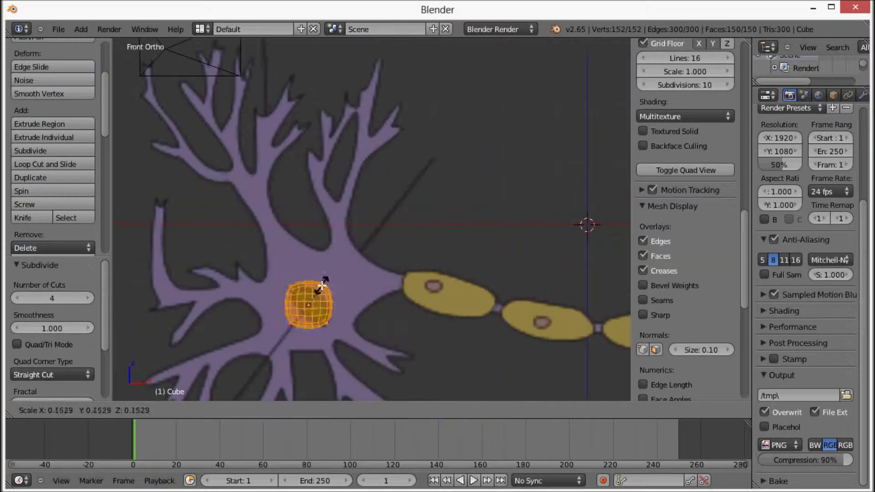
pyautogui.press('s')
pyautogui.press('z')
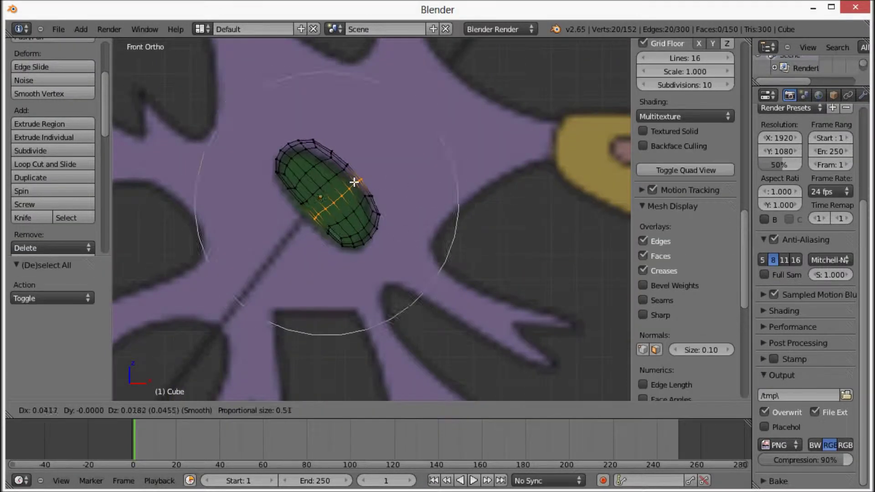
pyautogui.click(355, 182)
pyautogui.scroll(-6, 312, 189)
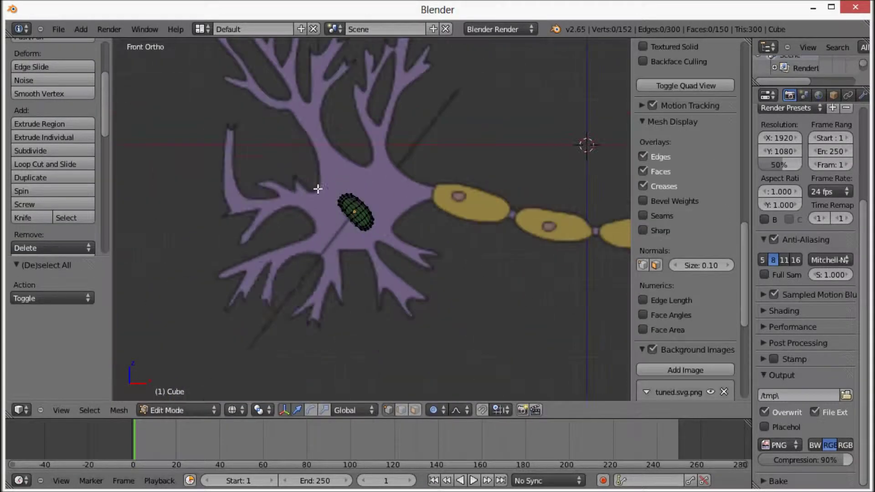
# Step: Add a plane over the cell body and stand it upright at 90° on X
pyautogui.hotkey('shift', 'a')
pyautogui.click(291, 193)
pyautogui.press('g')
pyautogui.click(181, 258)
pyautogui.press('r')
pyautogui.press('x')
pyautogui.press('9')
pyautogui.press('0')
# Step: Shrink the plane to cell-body size and subdivide it into a grid
pyautogui.press('Return')
pyautogui.press('s')
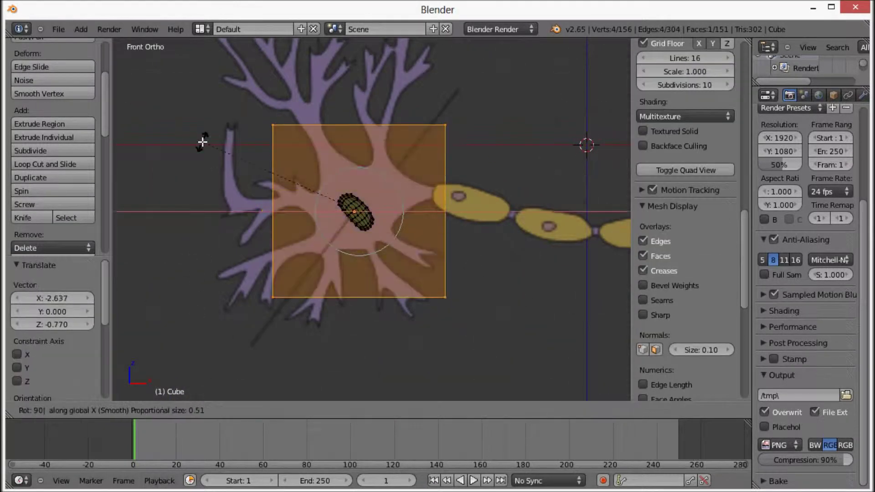
pyautogui.click(434, 196)
pyautogui.press('a')
pyautogui.click(30, 151)
# Step: Scale a vertex column and collapse the rightmost column to taper toward the axon
pyautogui.press('a')
pyautogui.press('c')
pyautogui.moveTo(414, 157); pyautogui.dragTo(415, 267)
pyautogui.press('Escape')
pyautogui.press('s')
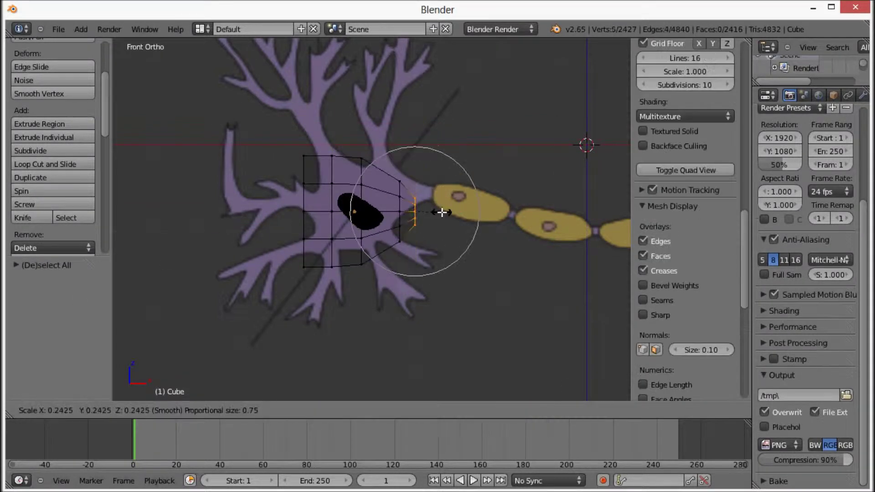
pyautogui.press('a')
pyautogui.press('c')
pyautogui.moveTo(446, 143); pyautogui.dragTo(432, 215)
pyautogui.press('Escape')
pyautogui.press('s')
pyautogui.press('0')
pyautogui.press('Return')
# Step: Move the tapered column left and scale it vertically
pyautogui.scroll(3, 441, 297)
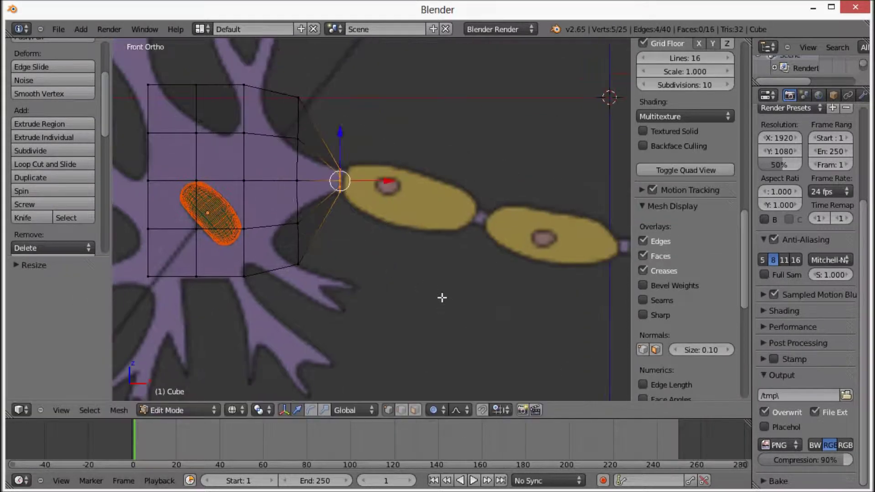
pyautogui.scroll(-2, 362, 203)
pyautogui.press('g')
pyautogui.click(268, 137)
pyautogui.press('s')
pyautogui.press('z')
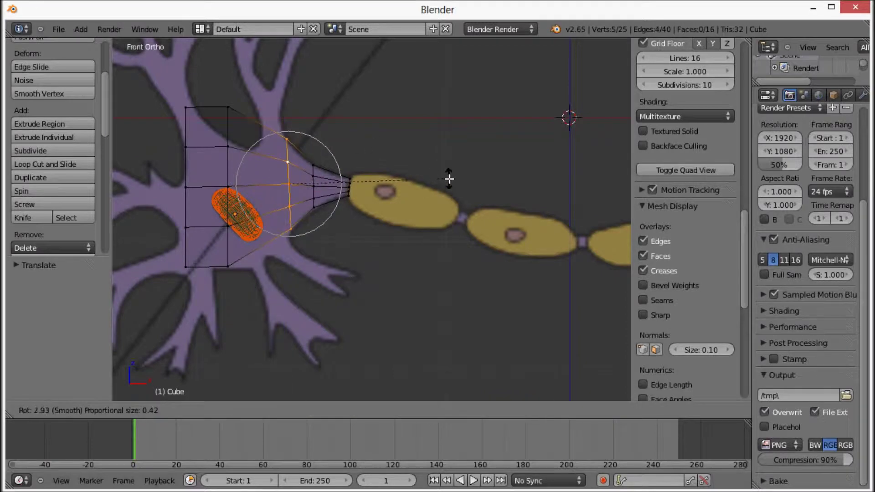
pyautogui.click(449, 179)
# Step: Add an edge loop near the axon end and move outline vertices vertically
pyautogui.hotkey('ctrl', 'r')
pyautogui.click(264, 249)
pyautogui.press('a')
pyautogui.rightClick(265, 248)
pyautogui.press('g')
pyautogui.click(267, 141)
pyautogui.keyDown('shift'); pyautogui.rightClick(228, 147); pyautogui.keyUp('shift')
pyautogui.press('g')
pyautogui.press('z')
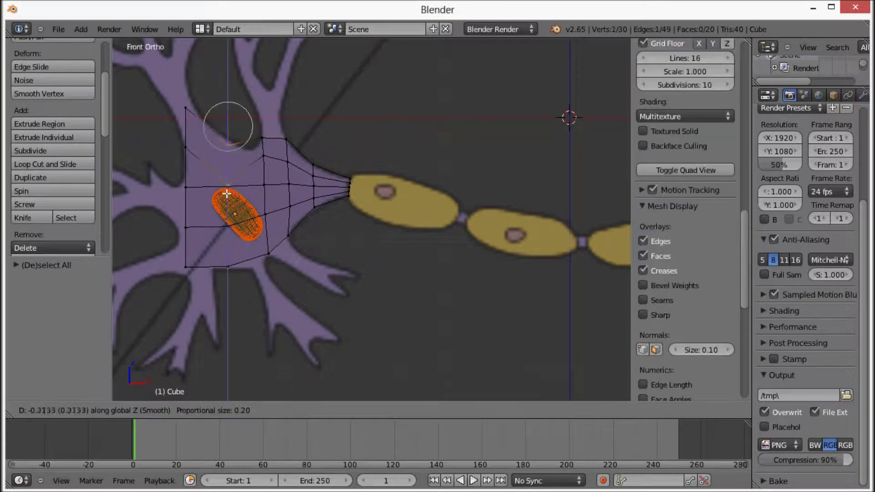
pyautogui.click(334, 161)
# Step: Add another edge loop across the body and adjust the top-left corner vertex
pyautogui.hotkey('ctrl', 'r')
pyautogui.click(217, 147)
pyautogui.press('a')
pyautogui.rightClick(223, 111)
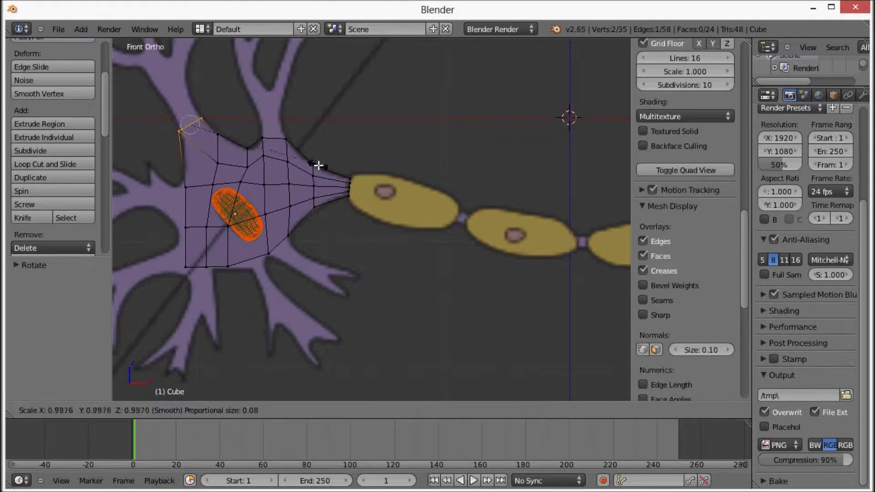
pyautogui.click(318, 165)
pyautogui.scroll(-2, 307, 127)
pyautogui.scroll(4, 342, 86)
pyautogui.scroll(-1, 376, 196)
# Step: Extrude the top vertices upward into a dendrite branch with a narrowed tip
pyautogui.press('e')
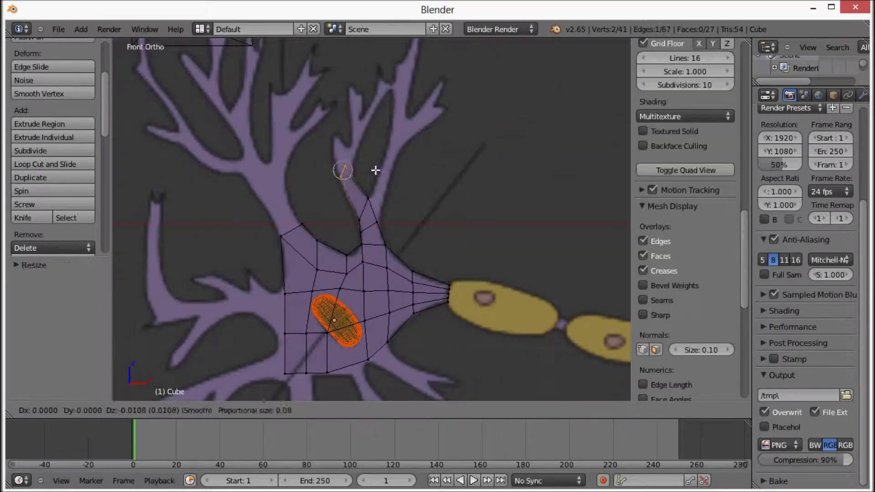
pyautogui.click(512, 258)
pyautogui.scroll(3, 406, 160)
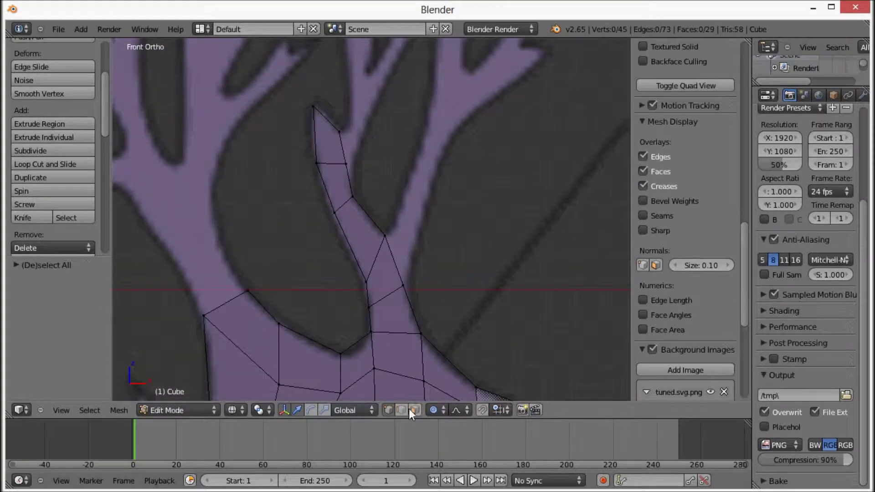
pyautogui.scroll(-3, 420, 190)
pyautogui.press('e')
pyautogui.press('s')
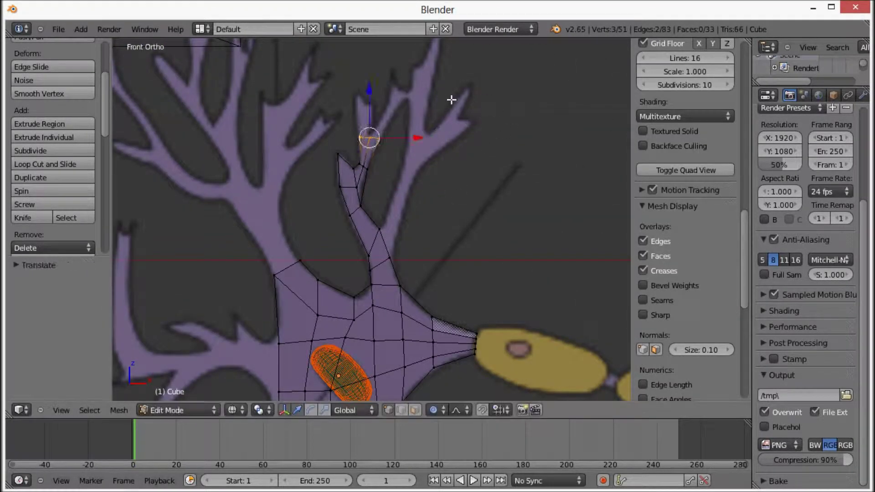
pyautogui.scroll(-2, 451, 99)
pyautogui.press('e')
# Step: Extrude further segments along the dendrite, then leave mesh editing
pyautogui.press('e')
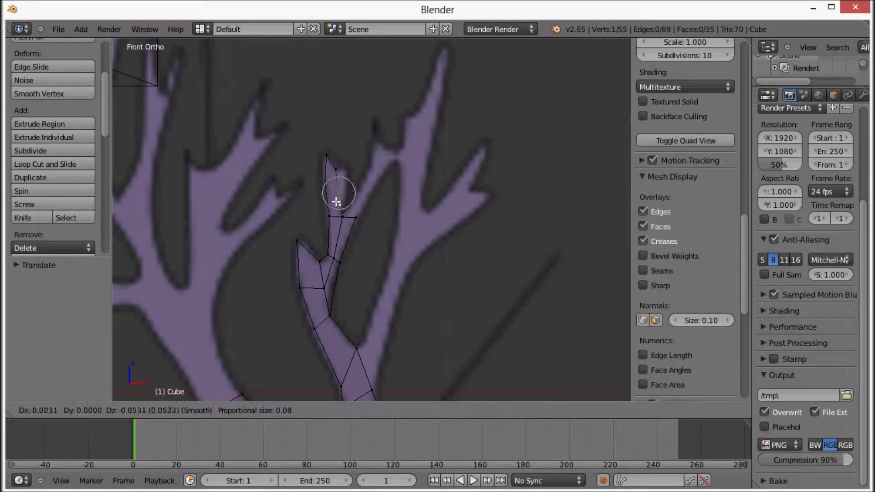
pyautogui.click(360, 191)
pyautogui.press('e')
pyautogui.click(385, 190)
pyautogui.press('e')
pyautogui.scroll(2, 528, 219)
pyautogui.click(509, 218)
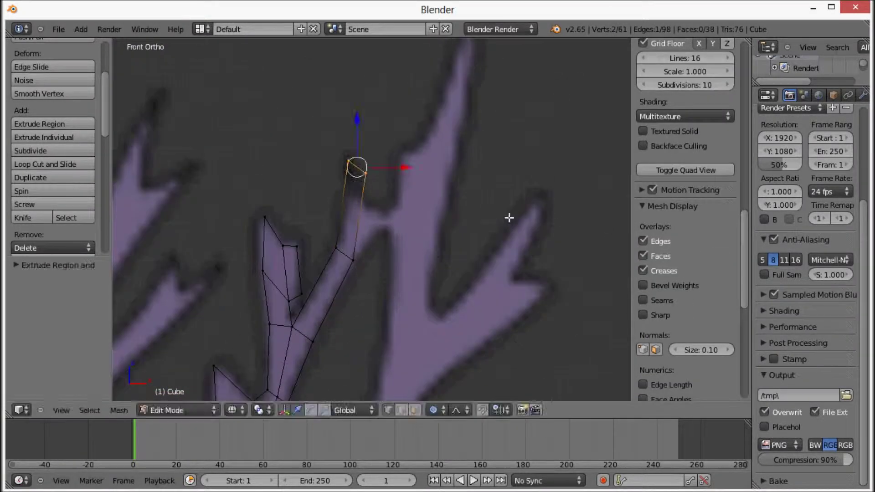
pyautogui.click(395, 244)
pyautogui.press('Tab')
pyautogui.scroll(-4, 346, 279)
# Step: Extrude three new segments from the tip further up the dendrite branch
pyautogui.scroll(3, 385, 322)
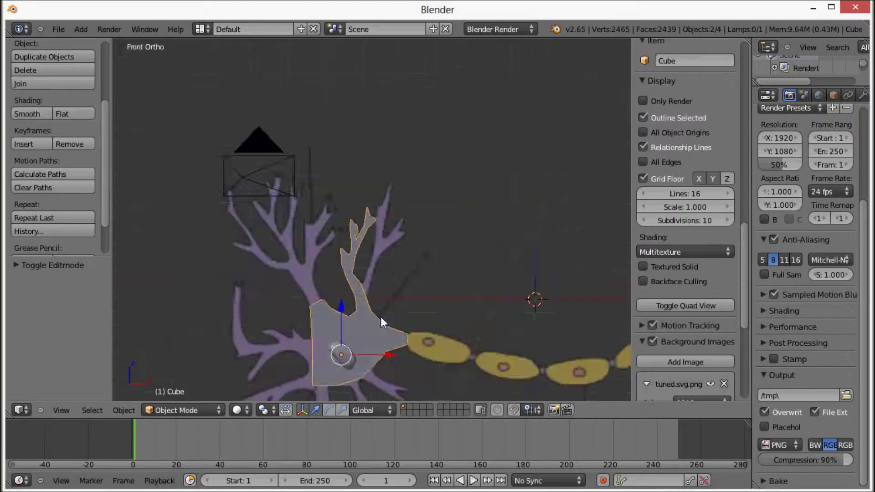
pyautogui.press('Tab')
pyautogui.scroll(2, 397, 255)
pyautogui.press('e')
pyautogui.click(477, 190)
pyautogui.scroll(-3, 447, 237)
pyautogui.press('e')
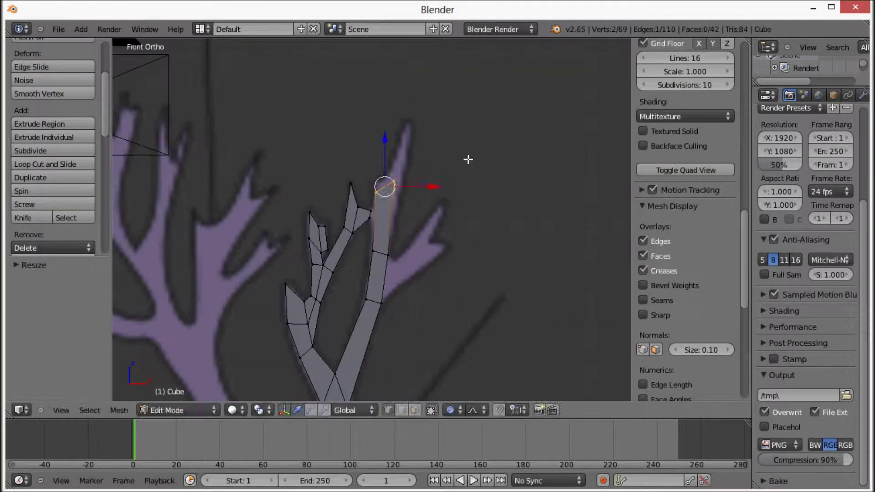
pyautogui.click(469, 159)
pyautogui.scroll(3, 471, 169)
pyautogui.press('e')
pyautogui.click(458, 136)
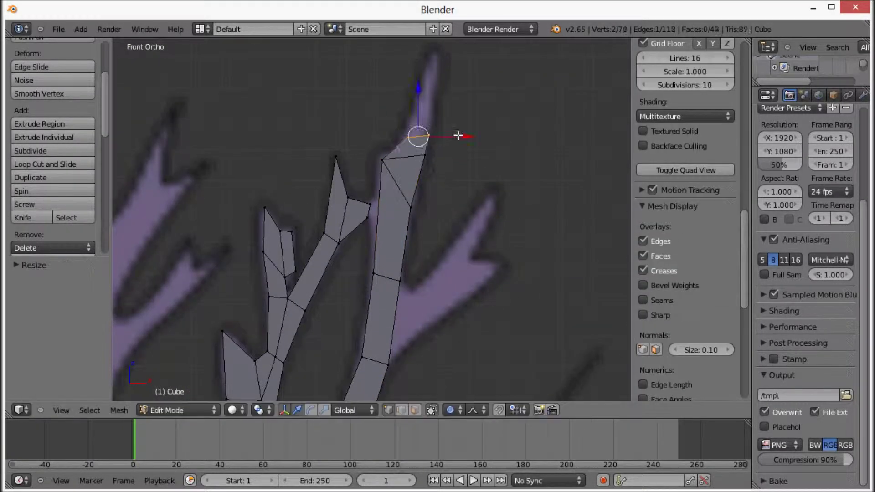
pyautogui.scroll(-2, 417, 297)
# Step: Loop-cut the tall branch, extrude a side branch from its edge, and add another cut
pyautogui.hotkey('ctrl', 'r')
pyautogui.click(391, 273)
pyautogui.click(392, 273)
pyautogui.rightClick(401, 269)
pyautogui.press('e')
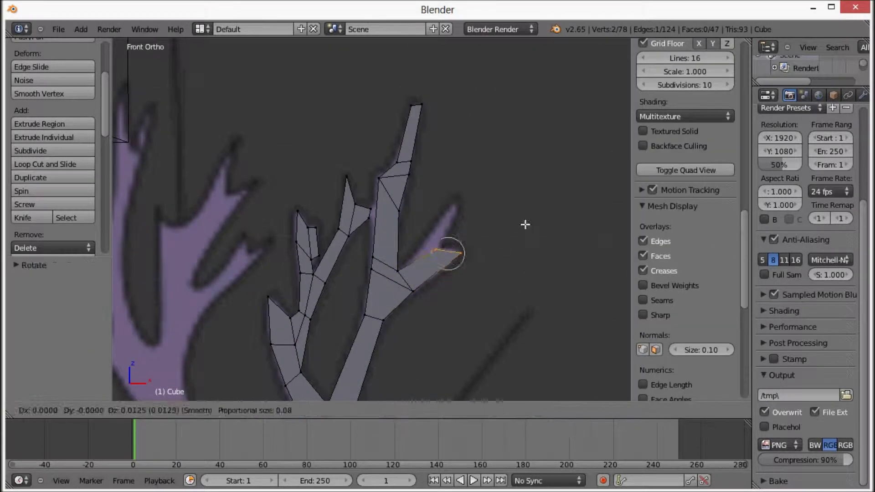
pyautogui.click(526, 224)
pyautogui.hotkey('ctrl', 'r')
pyautogui.click(482, 287)
pyautogui.click(466, 260)
# Step: Check the mesh in front view, then extrude a new branch upward from the left base edge
pyautogui.press('Tab')
pyautogui.moveTo(474, 256); pyautogui.dragTo(606, 183, button='middle')
pyautogui.scroll(-3, 606, 182)
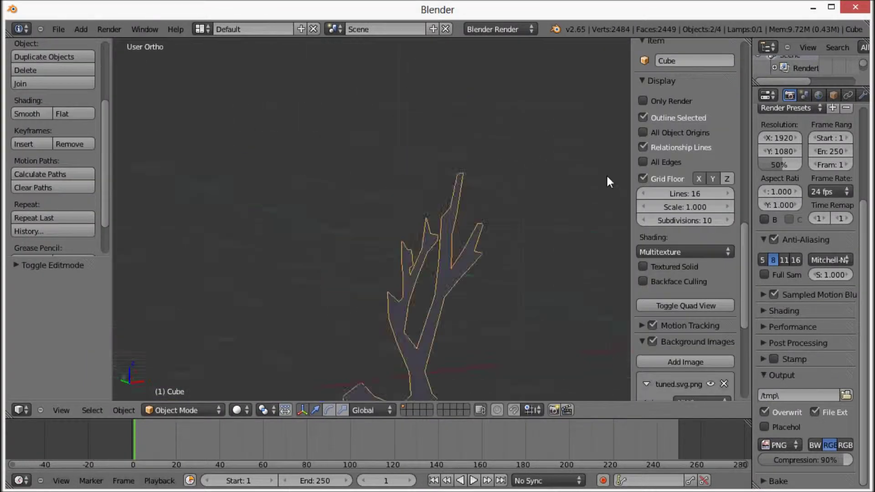
pyautogui.press('KP_1')
pyautogui.press('Tab')
pyautogui.scroll(5, 454, 135)
pyautogui.rightClick(315, 260)
pyautogui.press('e')
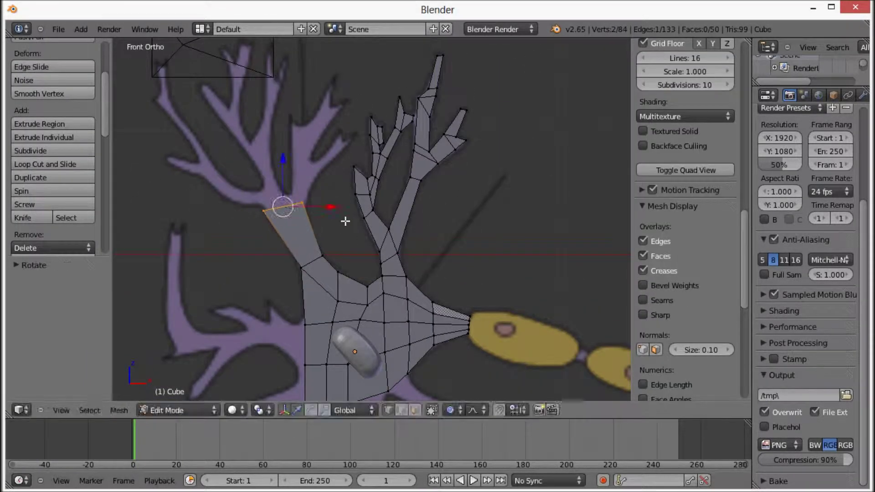
pyautogui.click(293, 201)
# Step: Extend the left branch with further extruded segments and a loop cut
pyautogui.press('e')
pyautogui.scroll(3, 295, 196)
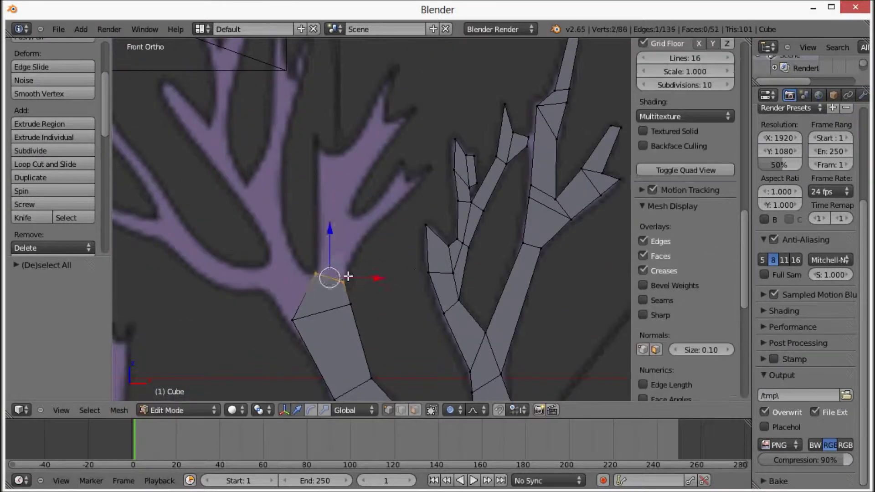
pyautogui.press('e')
pyautogui.click(314, 222)
pyautogui.hotkey('ctrl', 'r')
pyautogui.click(315, 221)
pyautogui.click(344, 156)
pyautogui.press('e')
pyautogui.click(397, 102)
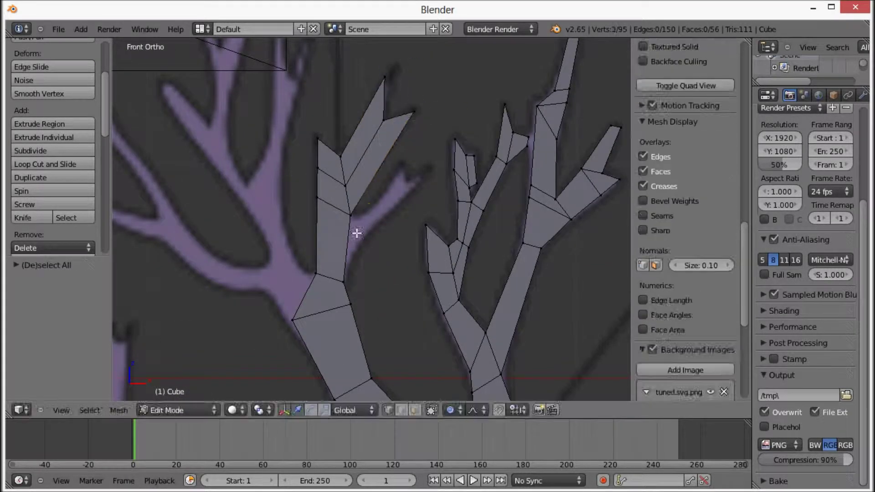
# Step: Extrude and scale down a small twig from the branch's side edge
pyautogui.rightClick(357, 233)
pyautogui.press('e')
pyautogui.press('s')
pyautogui.press('e')
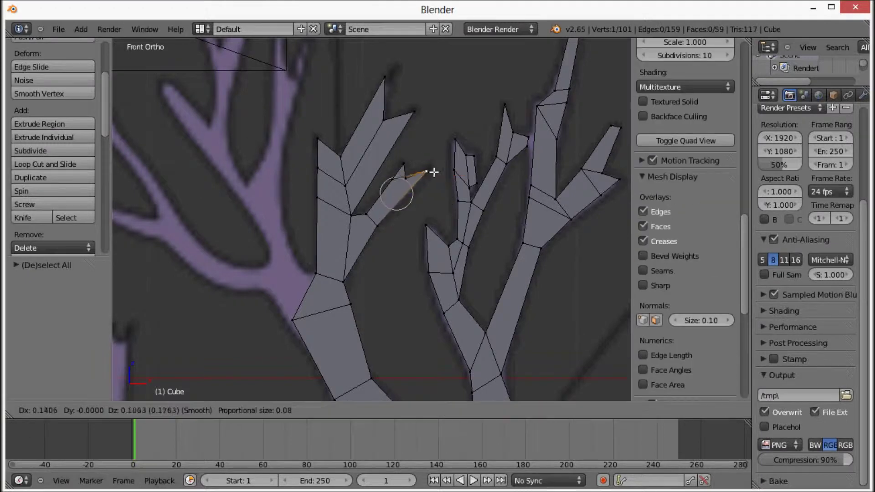
pyautogui.click(426, 191)
# Step: Knife-cut new edges into the branch faces and confirm the scale
pyautogui.press('v')
pyautogui.press('a')
pyautogui.scroll(6, 426, 192)
pyautogui.press('k')
pyautogui.press('Return')
pyautogui.scroll(-6, 475, 210)
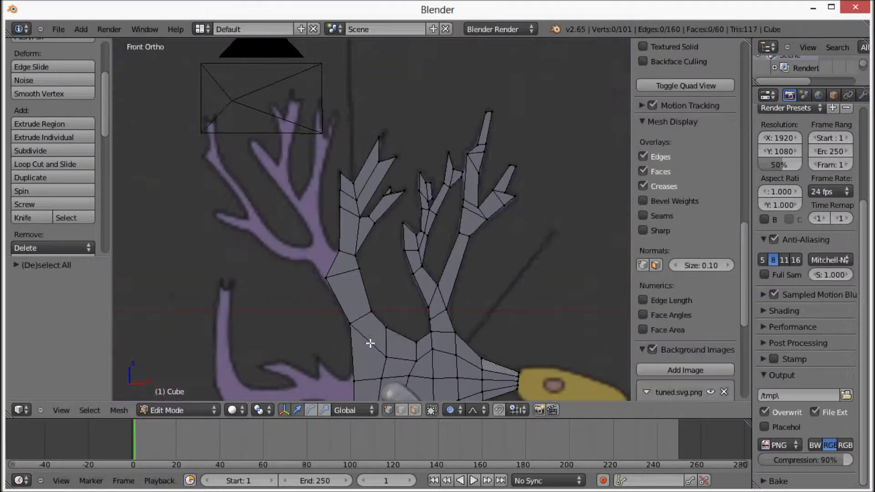
pyautogui.scroll(2, 295, 237)
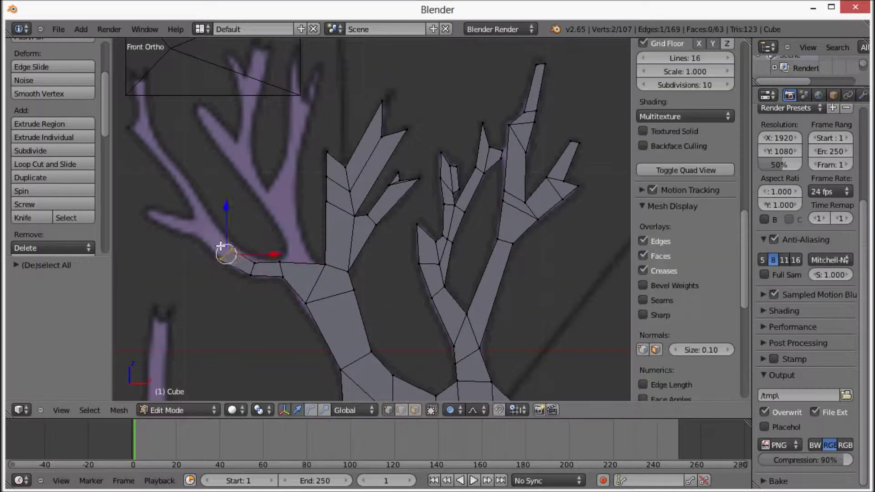
pyautogui.click(244, 245)
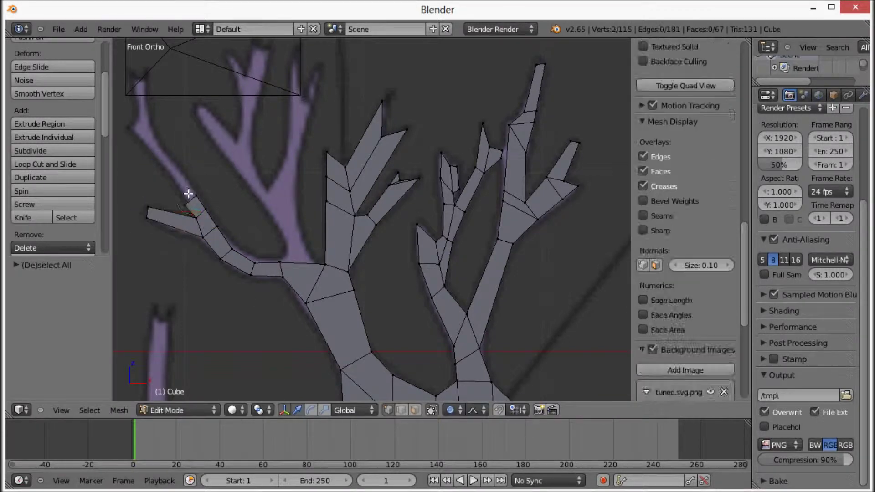
# Step: Extrude the branch tip further with proportional editing turned on
pyautogui.press('e')
pyautogui.click(201, 136)
pyautogui.scroll(-2, 245, 225)
pyautogui.press('e')
pyautogui.scroll(2, 212, 211)
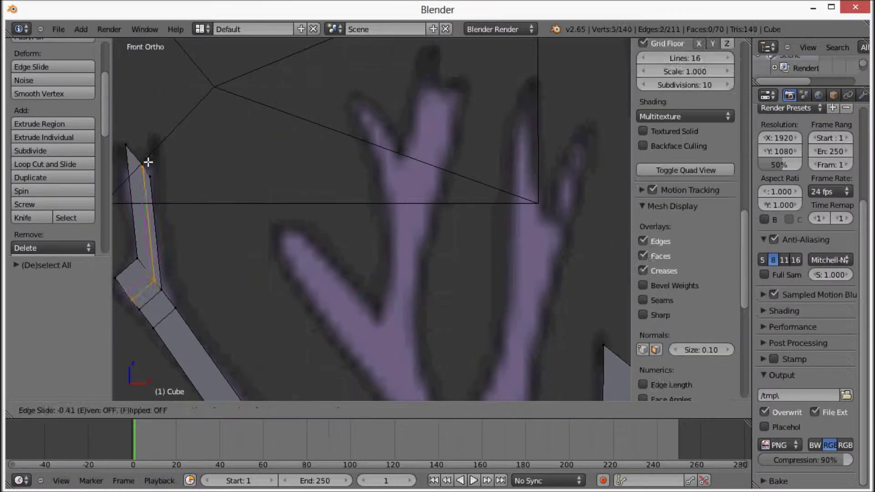
pyautogui.press('o')
pyautogui.click(129, 143)
# Step: Extrude the branch tip once more and scale it down into a taper
pyautogui.rightClick(416, 294)
pyautogui.press('e')
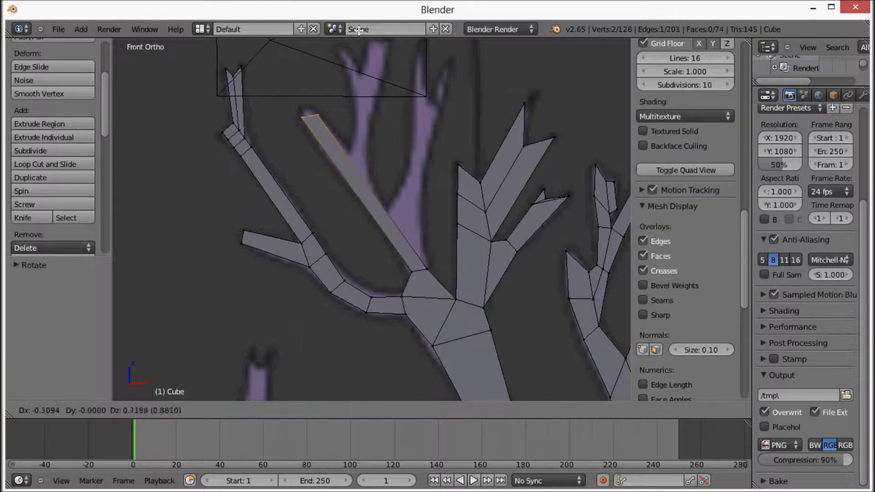
pyautogui.click(363, 190)
pyautogui.press('s')
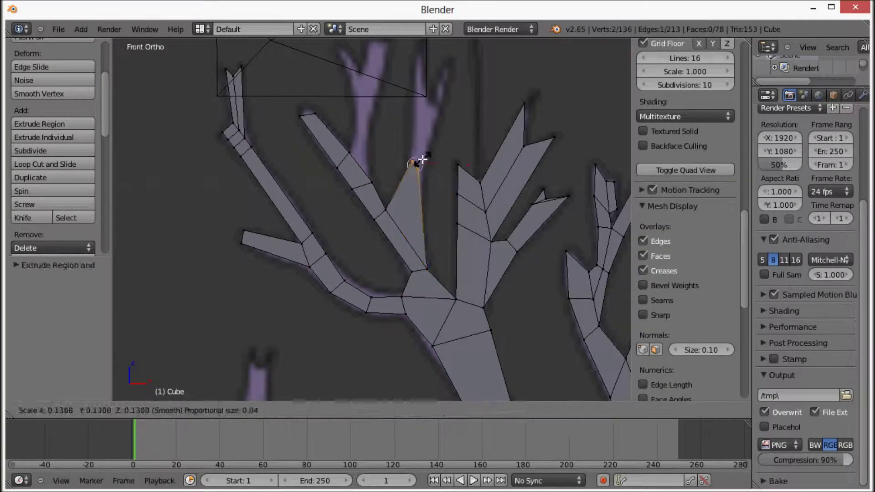
pyautogui.click(422, 161)
pyautogui.scroll(-3, 439, 270)
pyautogui.scroll(2, 456, 123)
# Step: Check the outline and move the two selected vertices into place
pyautogui.press('Tab')
pyautogui.scroll(-3, 434, 199)
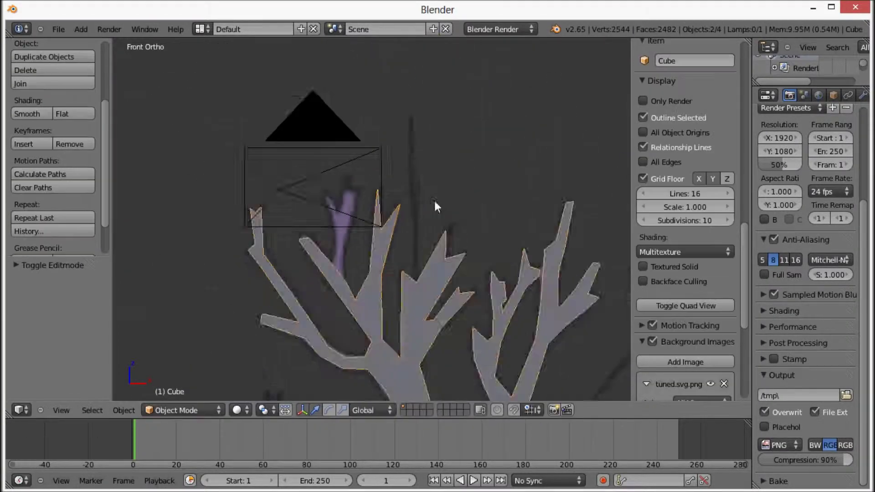
pyautogui.scroll(-3, 518, 231)
pyautogui.press('Tab')
pyautogui.scroll(3, 309, 280)
pyautogui.scroll(2, 337, 242)
pyautogui.press('g')
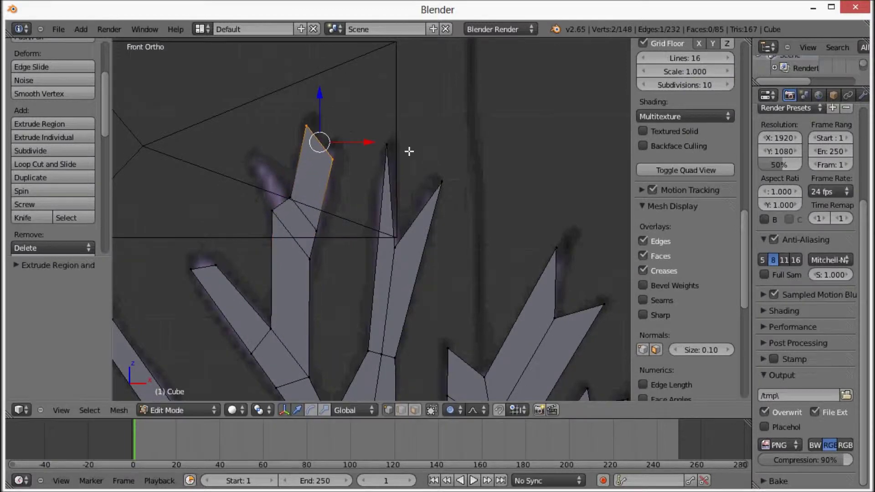
# Step: Reposition an edge on the cell body's left side and clear the selection
pyautogui.press('Tab')
pyautogui.scroll(-3, 333, 139)
pyautogui.press('Tab')
pyautogui.scroll(4, 395, 248)
pyautogui.press('g')
pyautogui.click(395, 248)
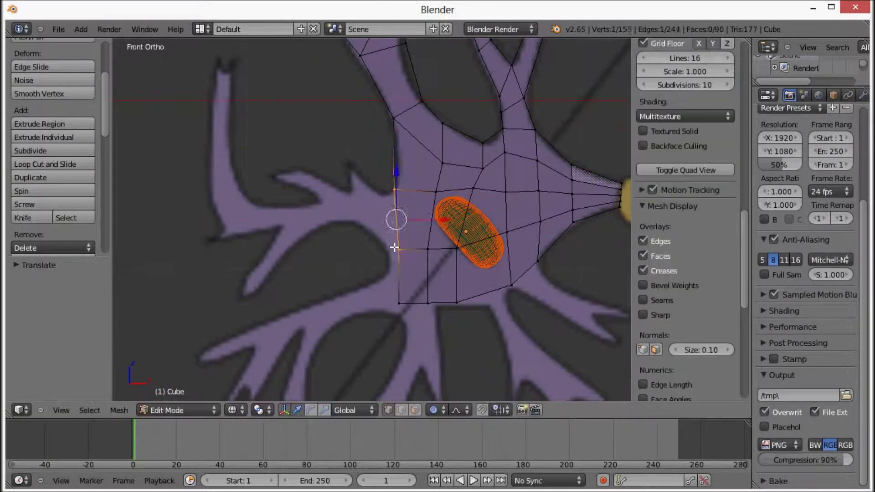
pyautogui.press('Escape')
pyautogui.press('a')
pyautogui.press('a')
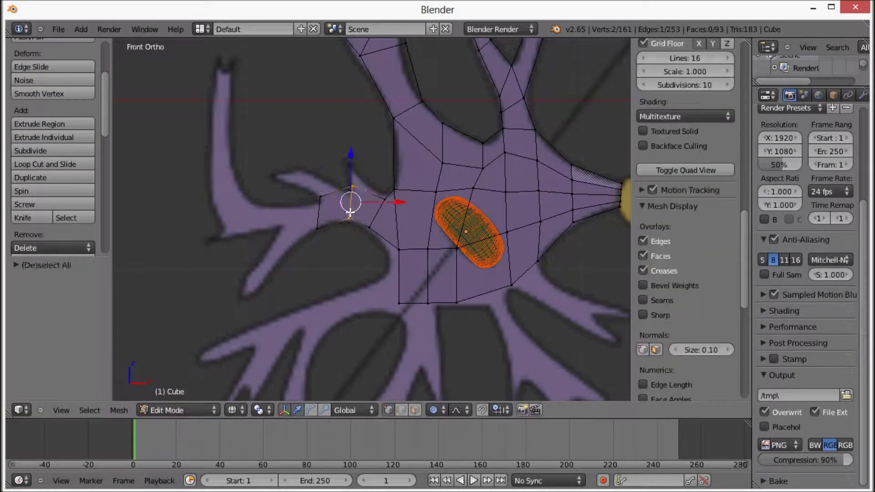
# Step: Extrude new dendrite segments up-left and upward from the cell body's left side
pyautogui.press('e')
pyautogui.click(354, 163)
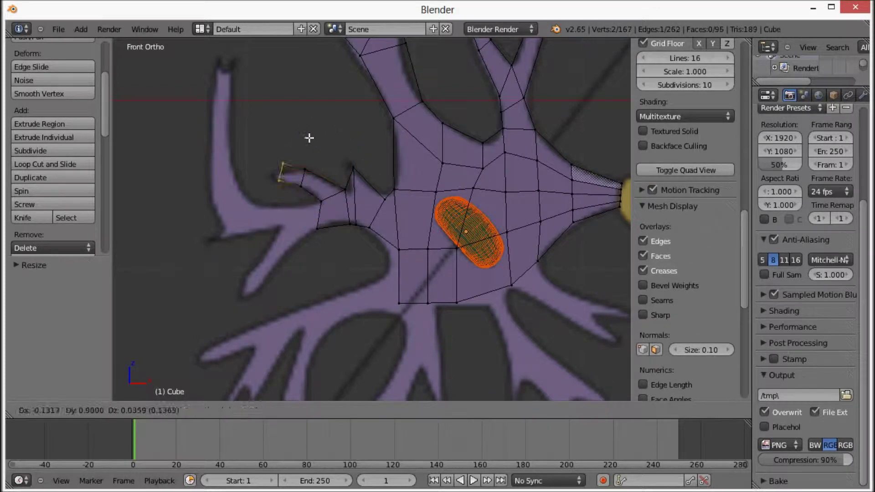
pyautogui.click(428, 216)
pyautogui.scroll(-4, 686, 219)
pyautogui.rightClick(229, 221)
pyautogui.press('e')
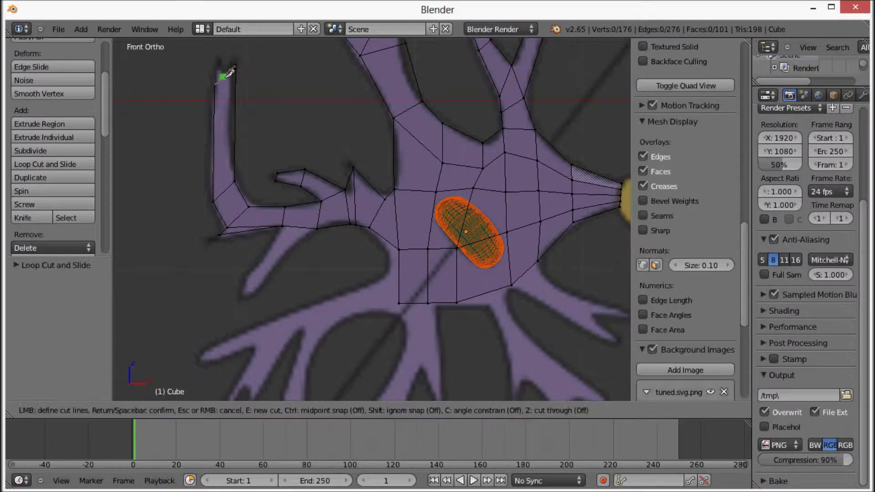
pyautogui.click(220, 61)
pyautogui.press('Tab')
pyautogui.press('Tab')
pyautogui.press('Tab')
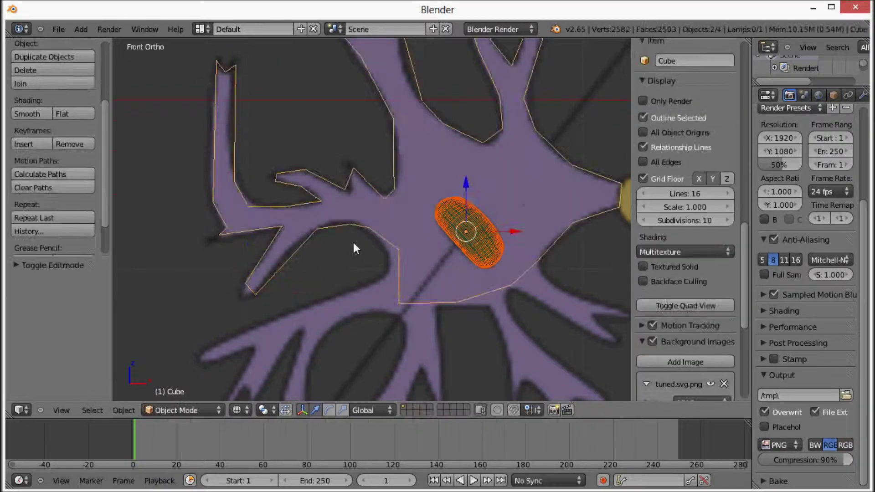
pyautogui.press('Tab')
# Step: Extrude an edge toward the left and add loop cuts along that branch
pyautogui.press('e')
pyautogui.click(306, 276)
pyautogui.hotkey('ctrl', 'r')
pyautogui.click(256, 295)
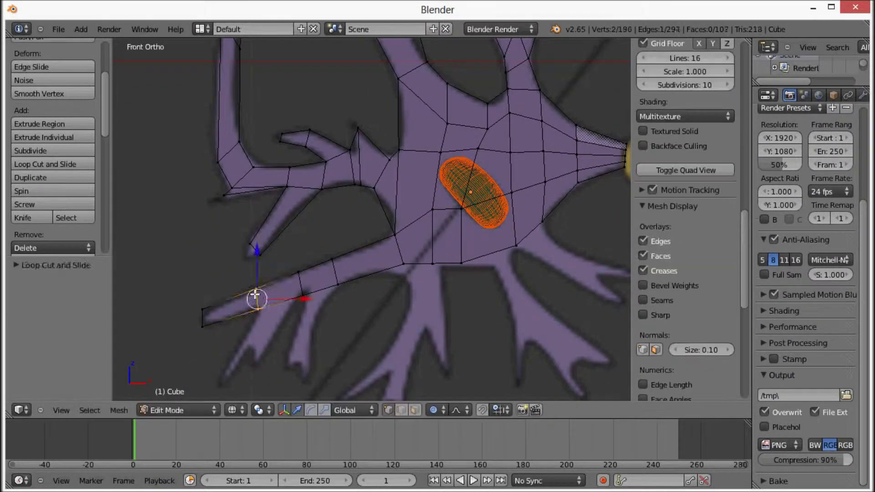
pyautogui.scroll(1, 345, 337)
pyautogui.keyDown('shift'); pyautogui.scroll(-3, 277, 354); pyautogui.keyUp('shift')
# Step: Extrude and scale the lower-left branch end, then knife-cut an edge down the lower branch
pyautogui.press('e')
pyautogui.press('s')
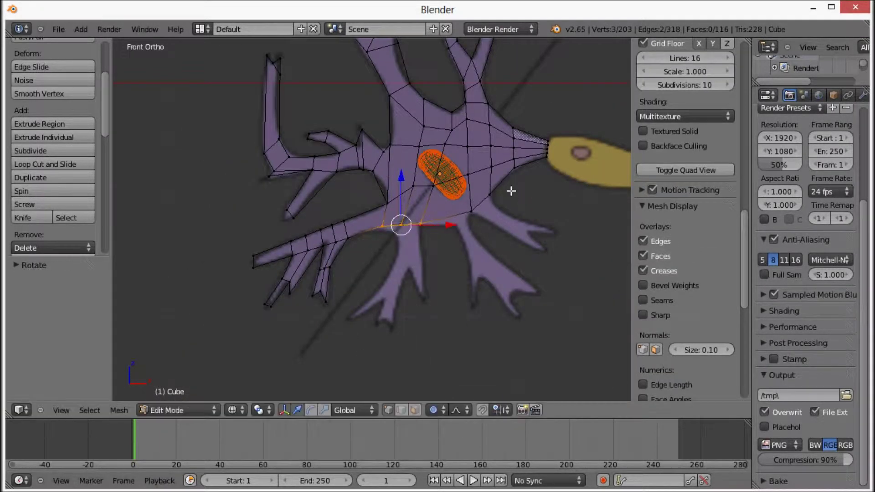
pyautogui.click(471, 256)
pyautogui.press('k')
pyautogui.click(384, 324)
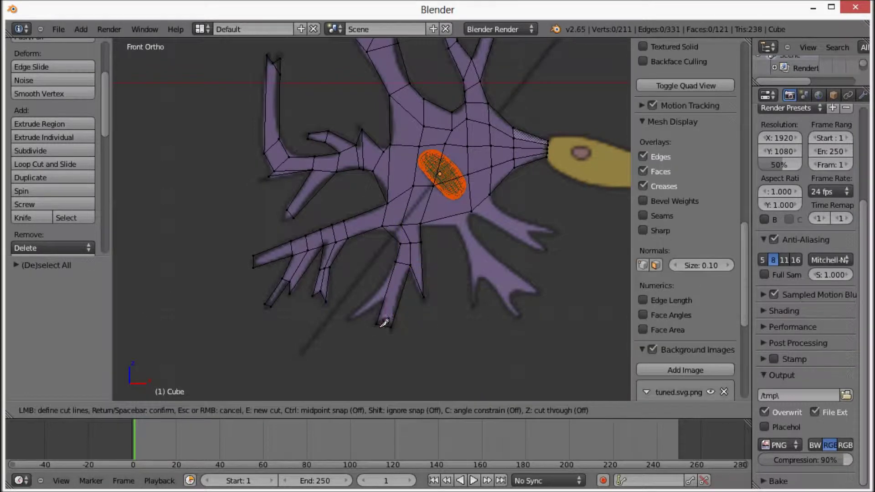
pyautogui.press('Return')
pyautogui.press('a')
# Step: Adjust the lower branch's cut edge and add another loop-cut branch section
pyautogui.hotkey('ctrl', 'r')
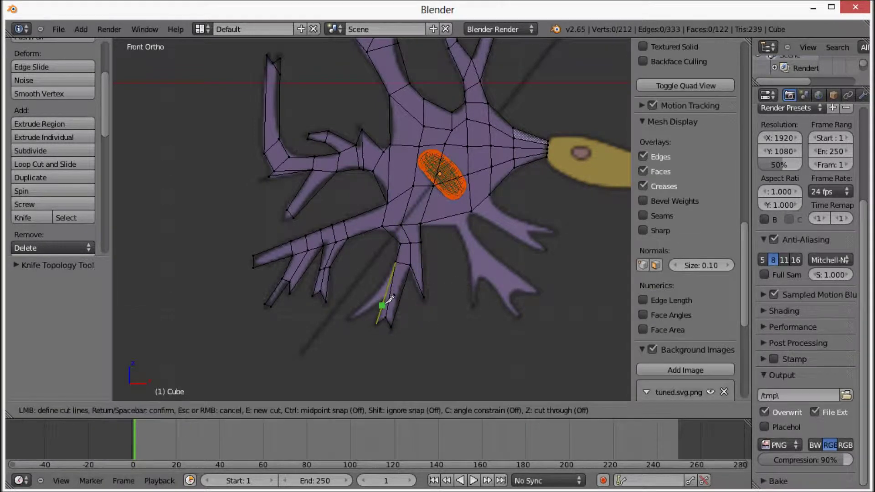
pyautogui.hotkey('ctrl', 'z')
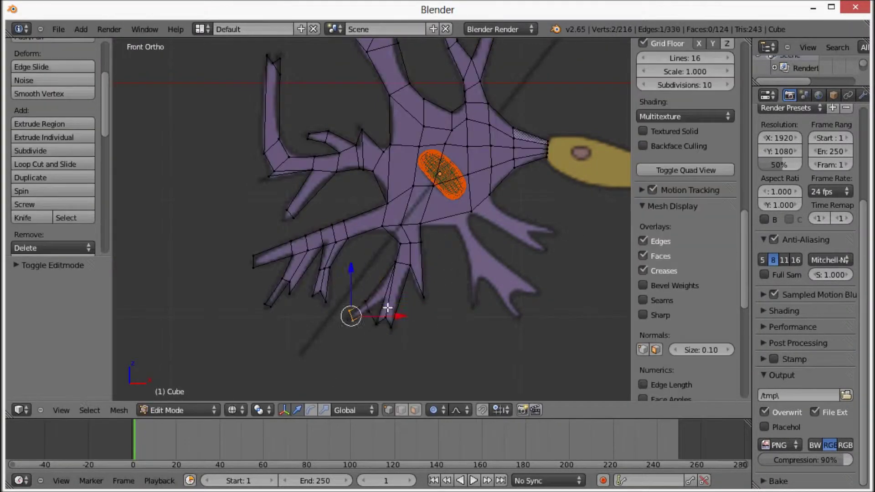
pyautogui.press('Tab')
pyautogui.press('Tab')
pyautogui.press('g')
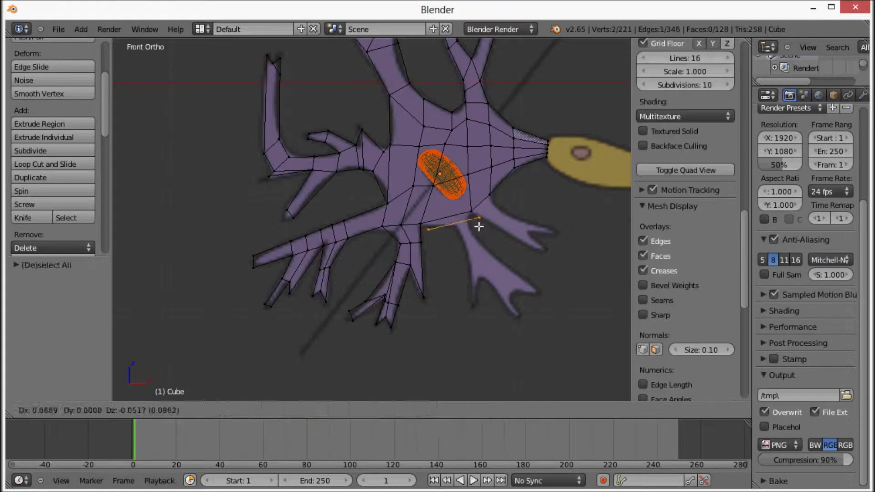
pyautogui.click(474, 276)
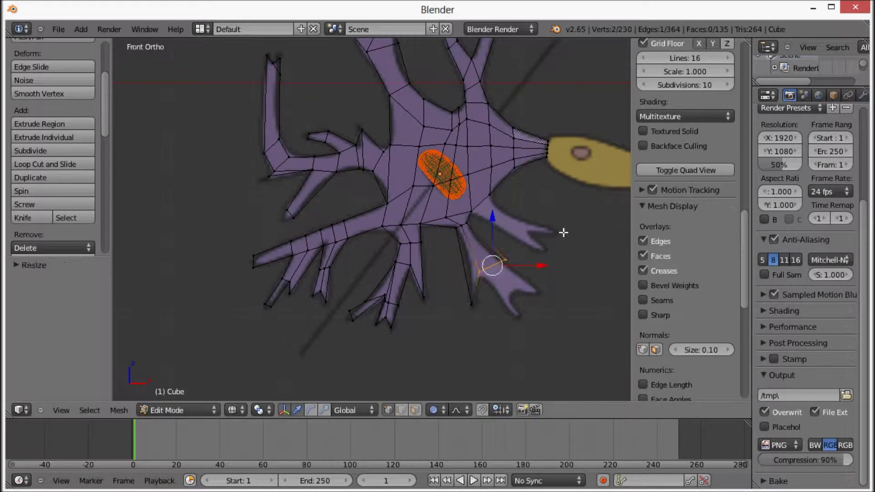
pyautogui.hotkey('ctrl', 'r')
pyautogui.click(488, 216)
pyautogui.press('a')
pyautogui.click(538, 222)
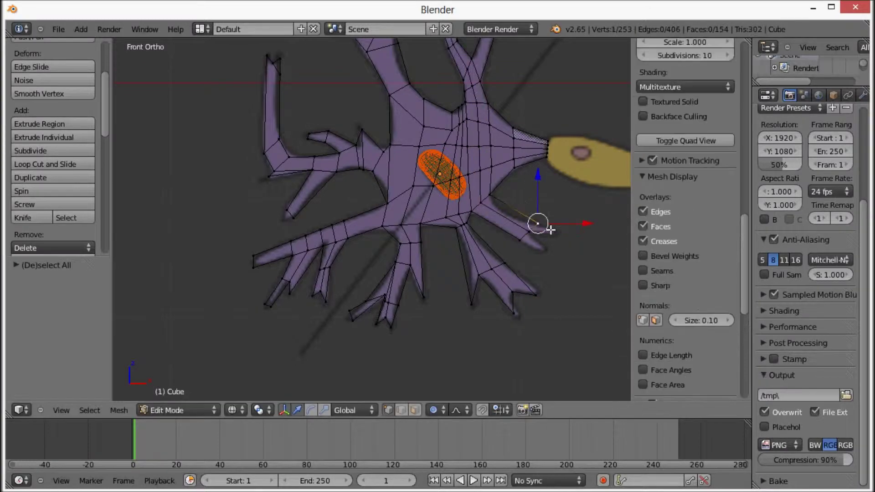
pyautogui.press('Tab')
# Step: Subdivide the whole cell-body mesh using Subdivide from the W specials menu
pyautogui.press('Tab')
pyautogui.press('KP_3')
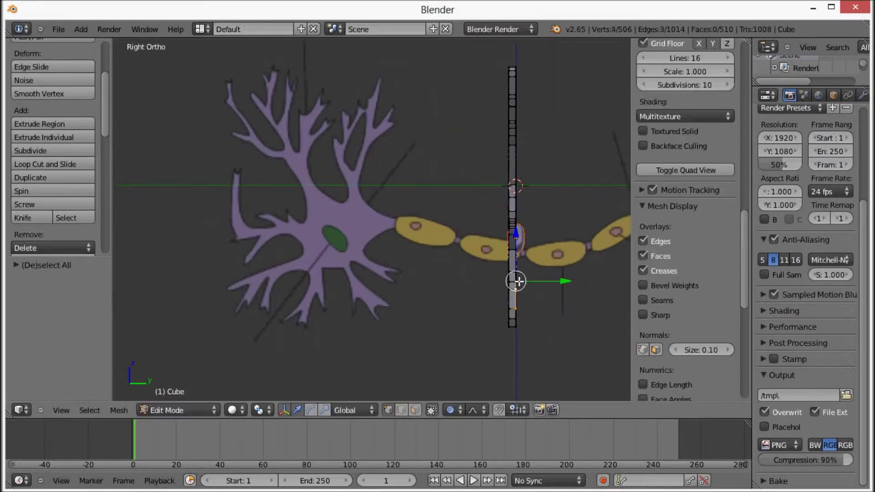
pyautogui.press('Tab')
pyautogui.moveTo(537, 368); pyautogui.dragTo(638, 372, button='middle')
pyautogui.scroll(5, 637, 372)
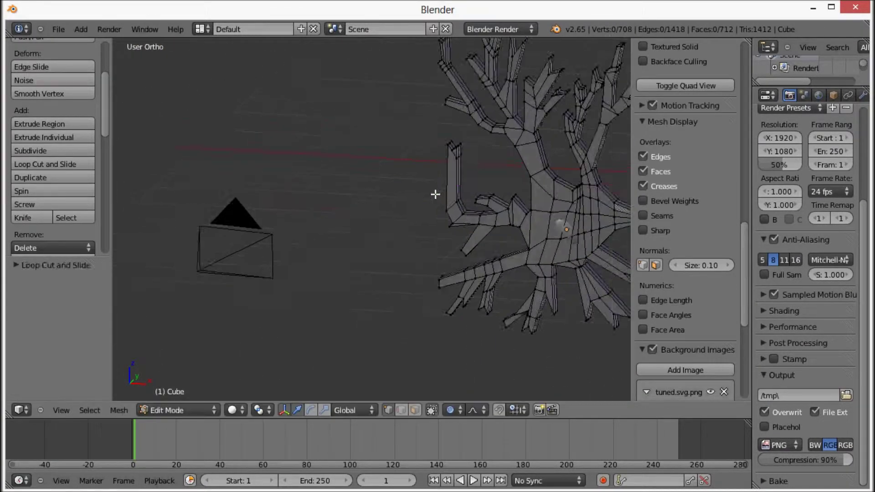
pyautogui.press('w')
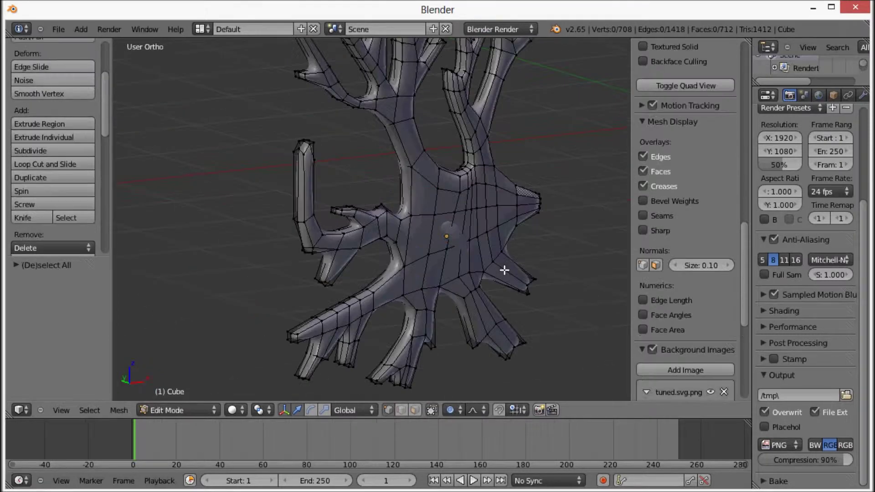
pyautogui.click(862, 96)
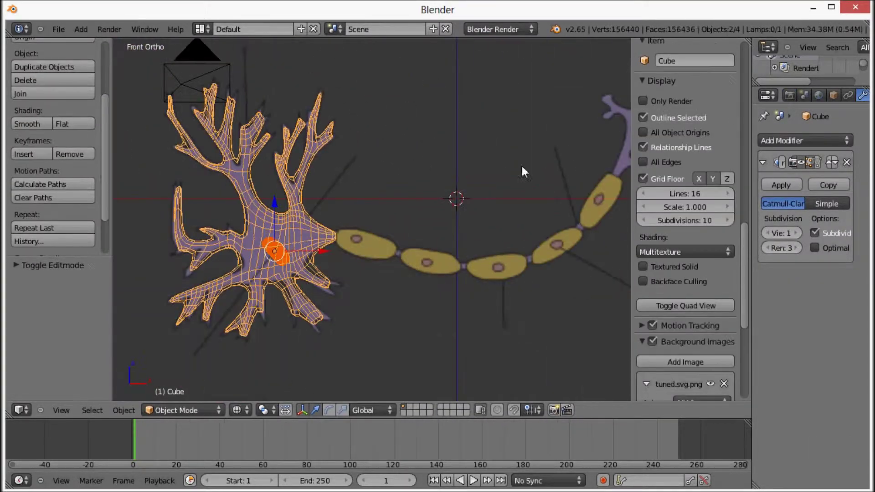
# Step: Add a UV sphere, squash it along X into an oval, and move it onto the first myelin segment
pyautogui.hotkey('shift', 'a')
pyautogui.click(466, 323)
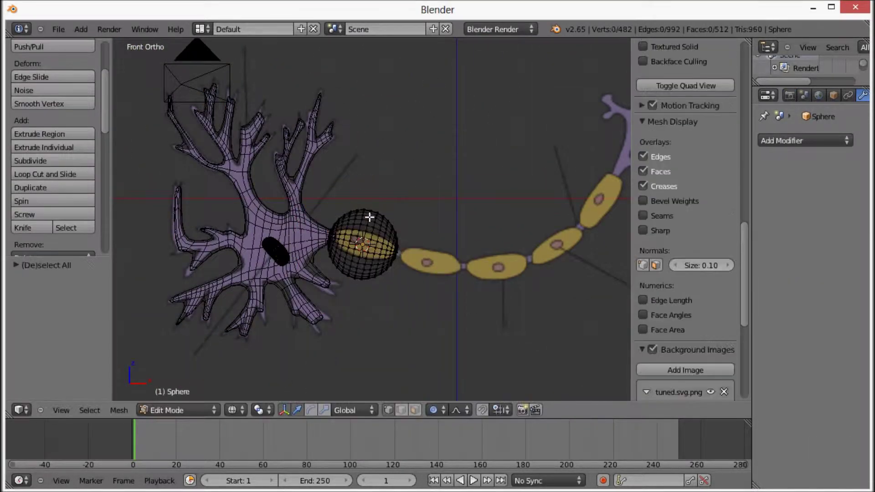
pyautogui.scroll(4, 372, 207)
pyautogui.keyDown('alt'); pyautogui.rightClick(342, 334); pyautogui.keyUp('alt')
pyautogui.press('Escape')
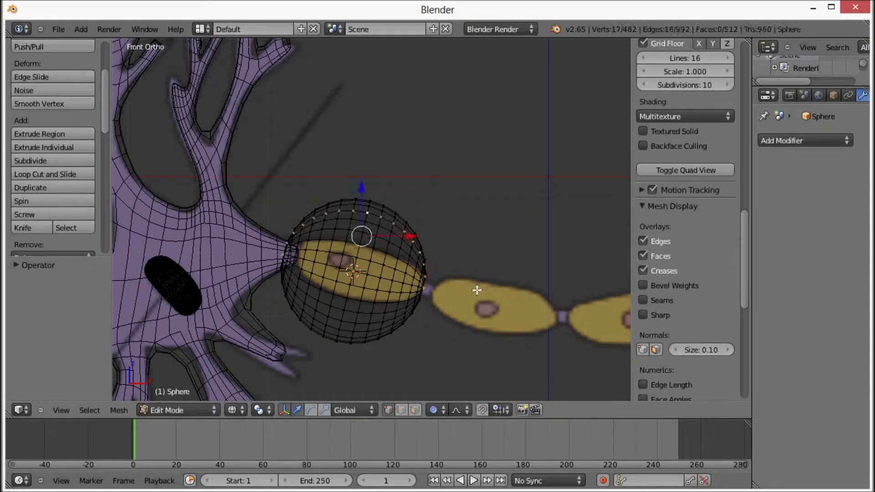
pyautogui.press('a')
pyautogui.press('s')
pyautogui.press('x')
pyautogui.click(428, 270)
pyautogui.press('r')
pyautogui.press('g')
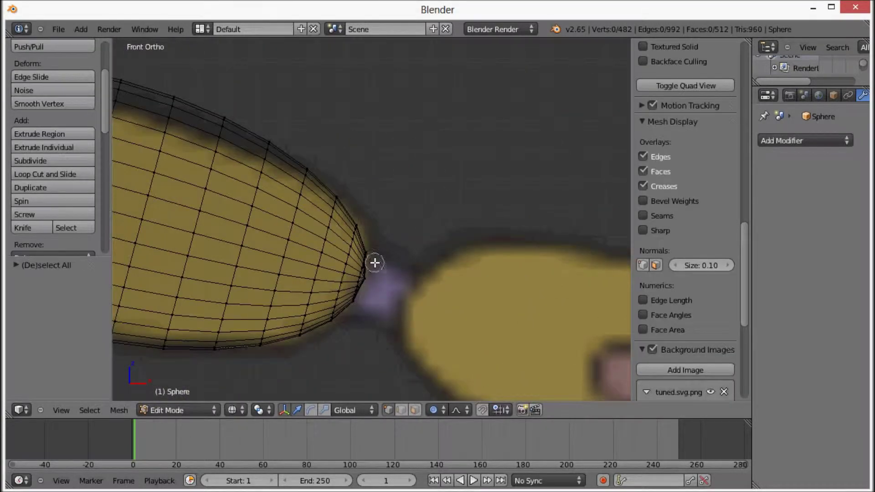
# Step: Extrude the oval's tip loop into a neck, undo it, and push the surface along its normals
pyautogui.press('e')
pyautogui.click(433, 284)
pyautogui.scroll(-3, 382, 296)
pyautogui.hotkey('ctrl', 'z')
pyautogui.press('e')
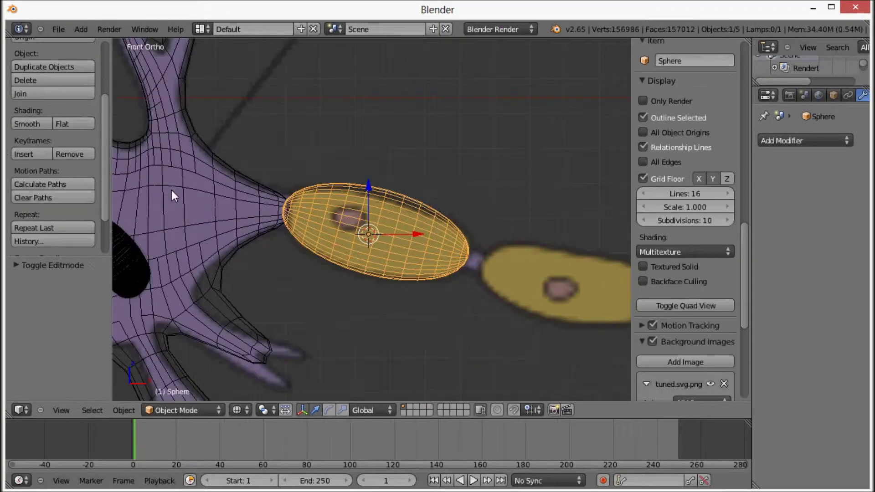
# Step: Add a second UV sphere and scale its tips along the Z axis
pyautogui.hotkey('shift', 'a')
pyautogui.moveTo(450, 237)
pyautogui.click(531, 290)
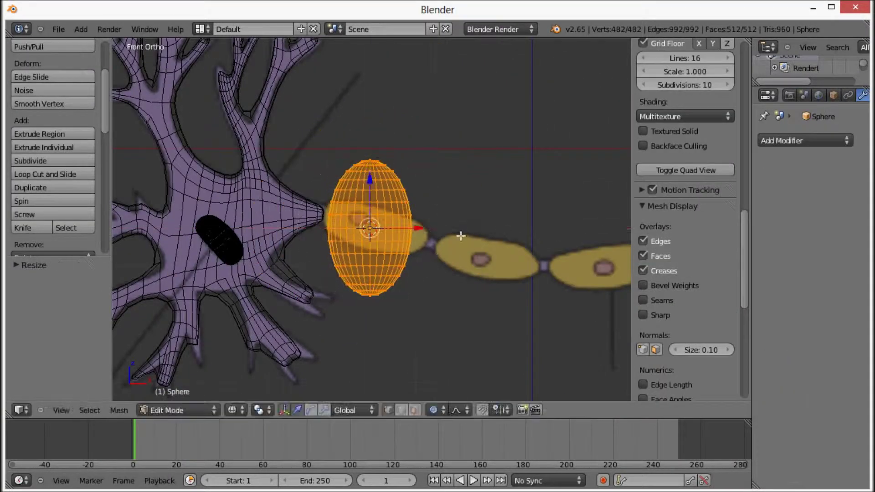
pyautogui.scroll(4, 461, 235)
pyautogui.press('a')
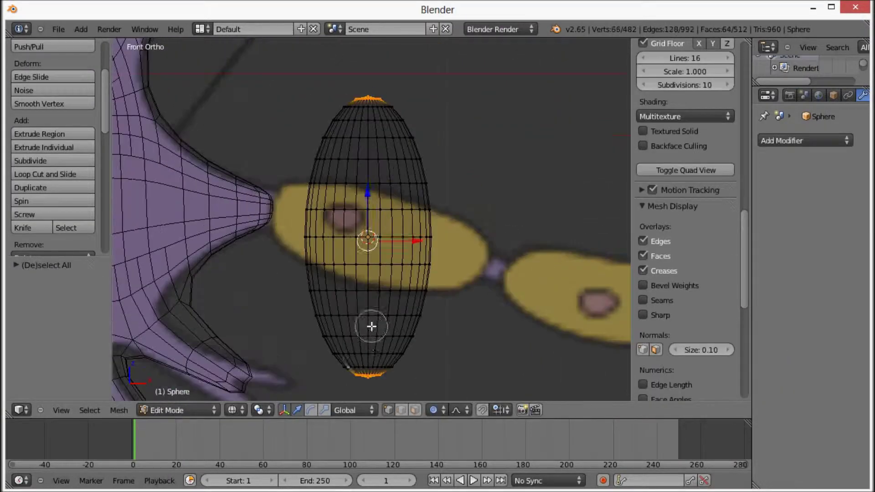
pyautogui.press('s')
pyautogui.press('z')
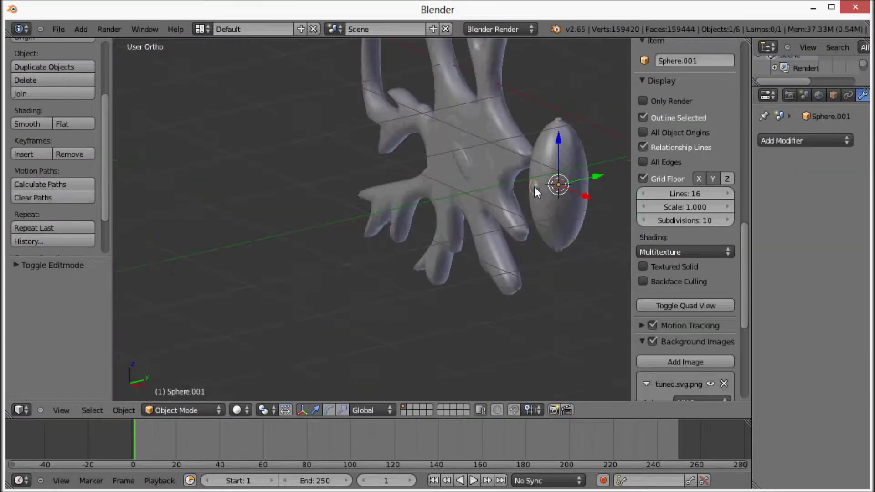
pyautogui.rightClick(564, 209)
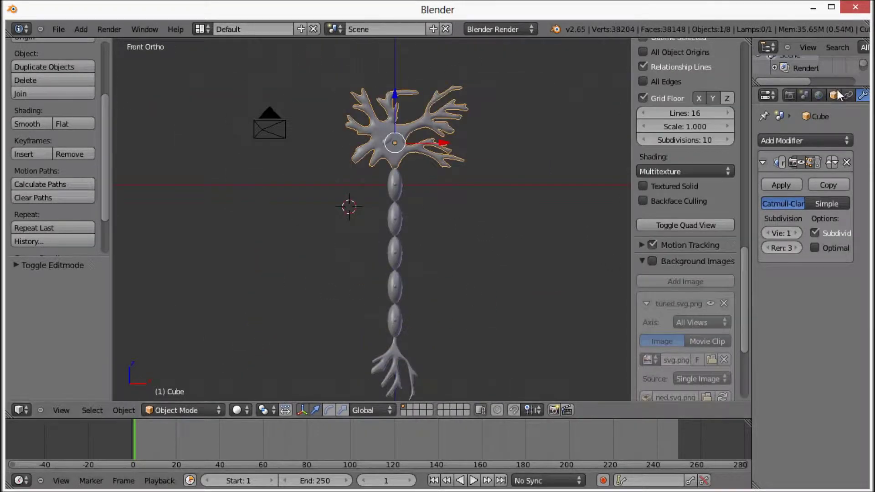
# Step: Create a new yellow material for the neuron body in the Material settings
pyautogui.click(834, 95)
pyautogui.click(839, 94)
pyautogui.click(798, 184)
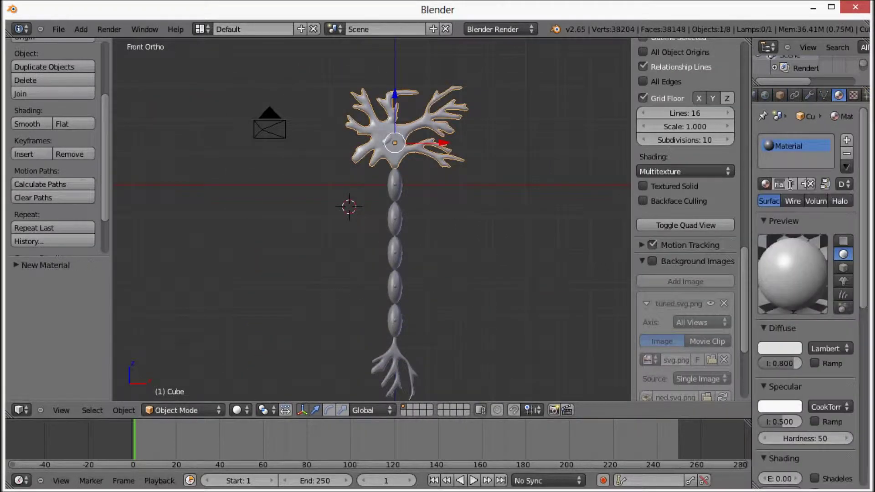
pyautogui.click(846, 140)
pyautogui.click(784, 185)
pyautogui.click(775, 146)
# Step: Add material slots for the nucleus and myelin segment, reusing material 3 for the myelin
pyautogui.click(780, 358)
pyautogui.click(700, 270)
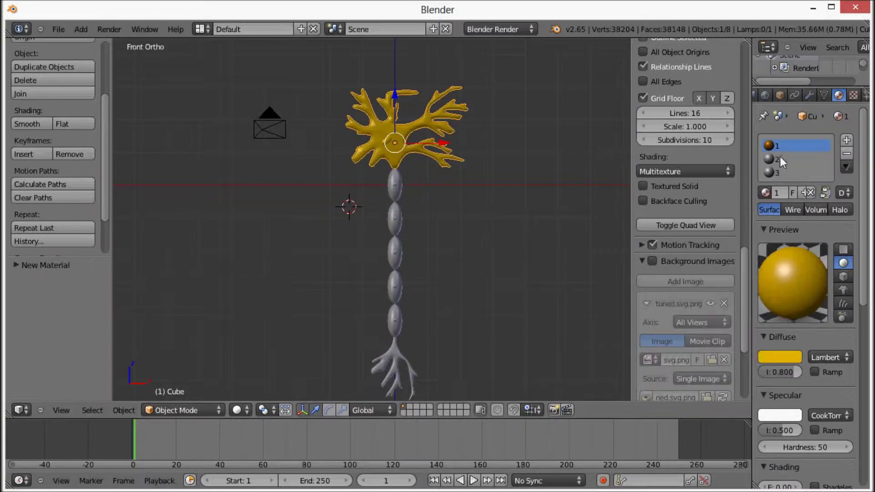
pyautogui.click(780, 157)
pyautogui.click(780, 358)
pyautogui.click(783, 227)
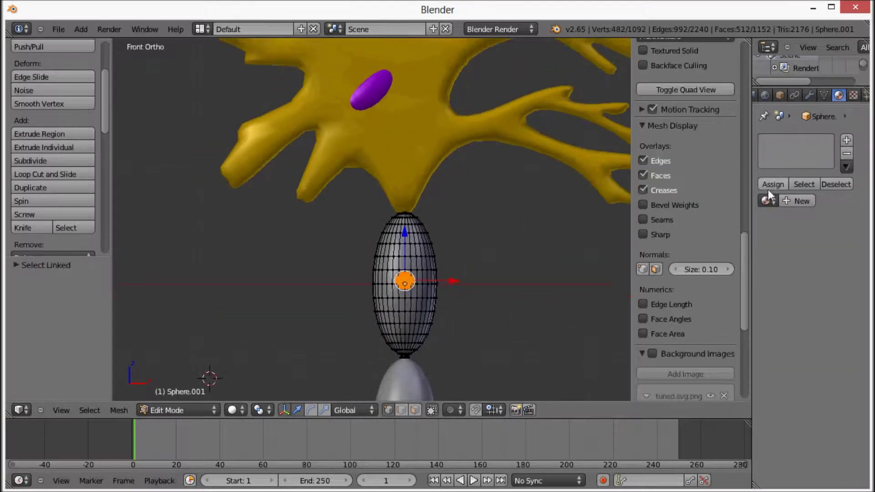
pyautogui.click(768, 200)
# Step: Assign the selected neck faces the purple material 2, then add a fourth new material
pyautogui.click(711, 273)
pyautogui.scroll(10, 502, 228)
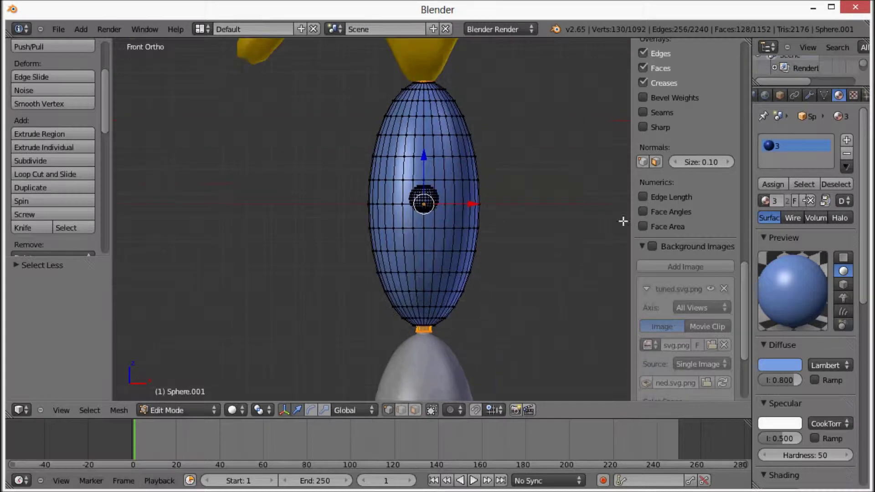
pyautogui.click(773, 193)
pyautogui.click(766, 209)
pyautogui.click(717, 238)
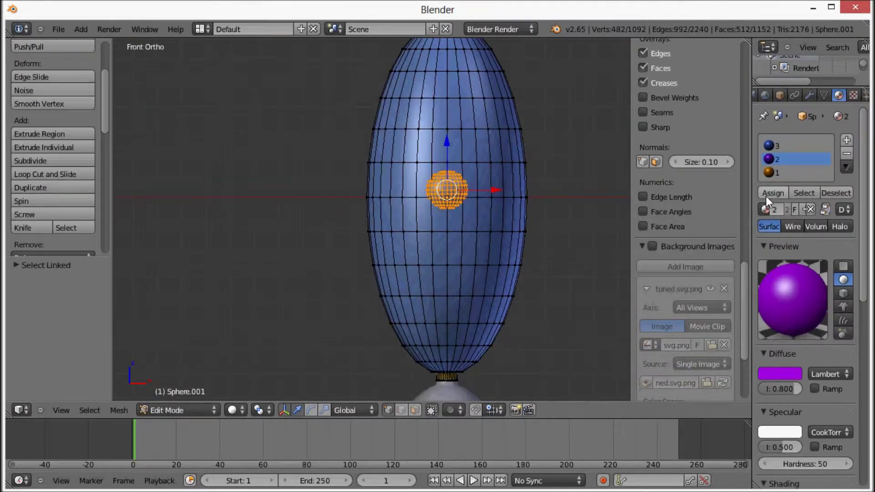
pyautogui.click(847, 140)
pyautogui.click(796, 209)
pyautogui.click(780, 372)
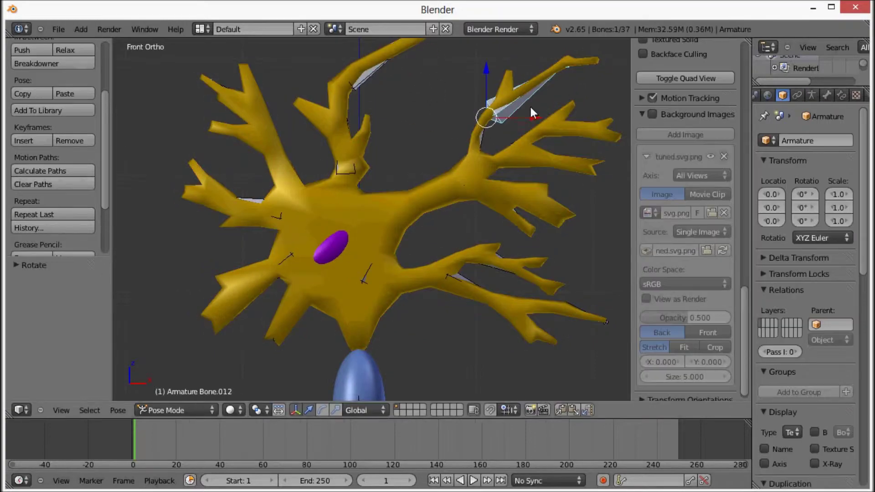
# Step: Display the armature bones as wireframe and rotate a dendrite bone to bend its branch
pyautogui.click(744, 405)
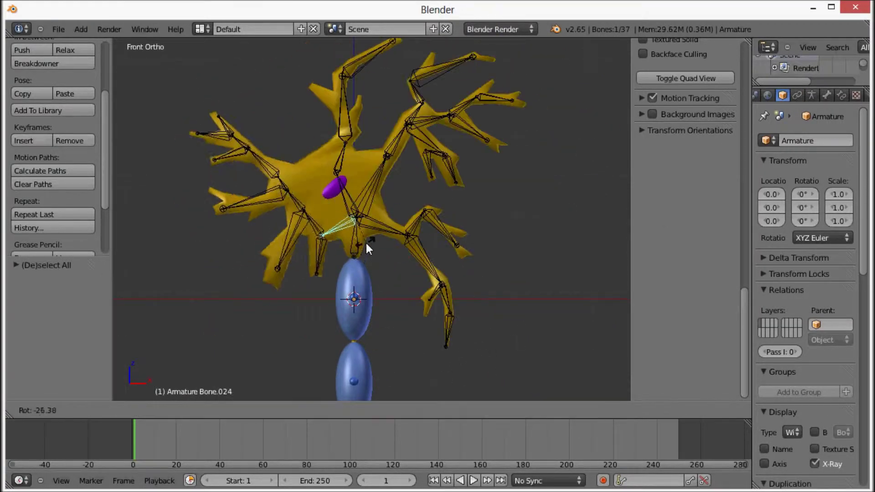
pyautogui.click(351, 225)
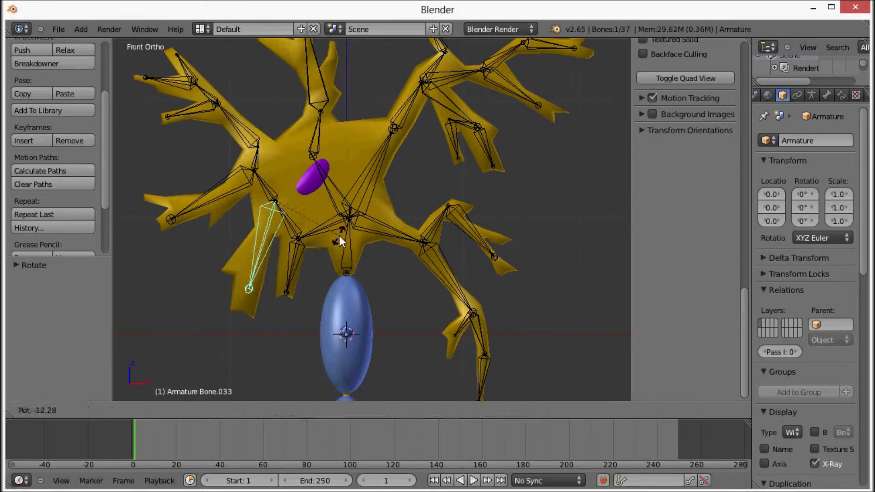
pyautogui.click(339, 237)
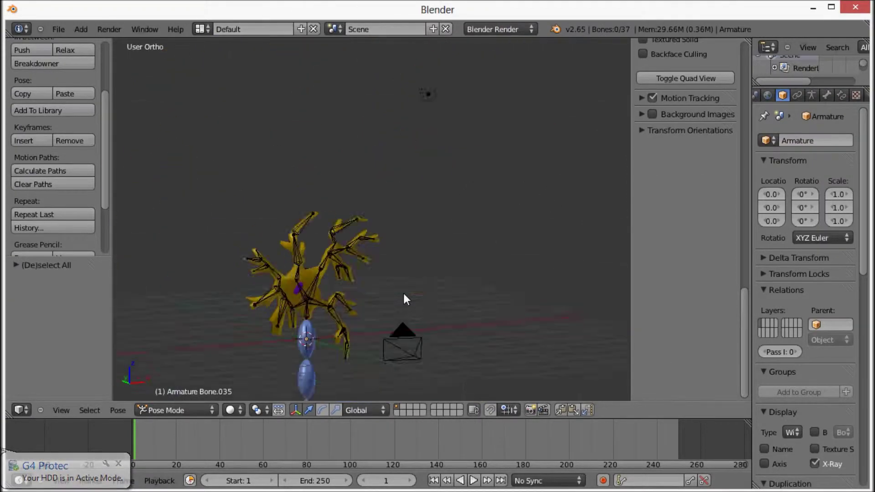
# Step: Keyframe all bones, set the animation end frame to 40, and play it back
pyautogui.press('a')
pyautogui.press('i')
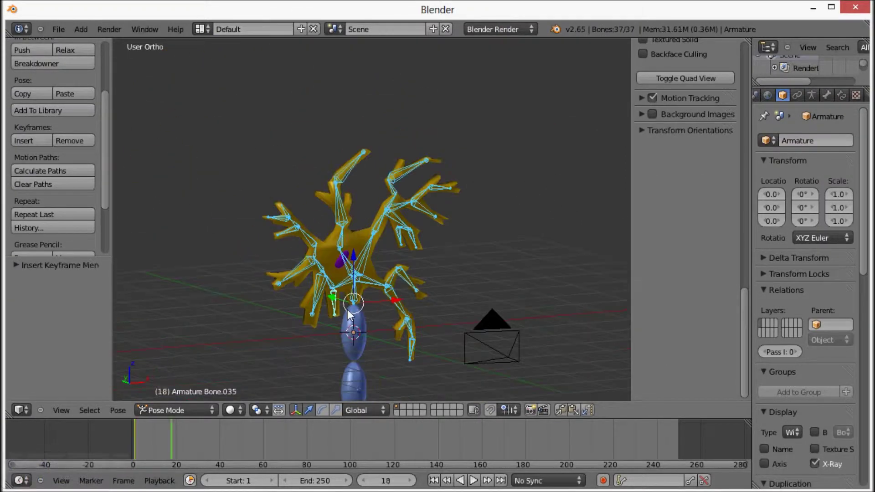
pyautogui.click(315, 481)
pyautogui.write('40')
pyautogui.press('Return')
pyautogui.hotkey('alt', 'a')
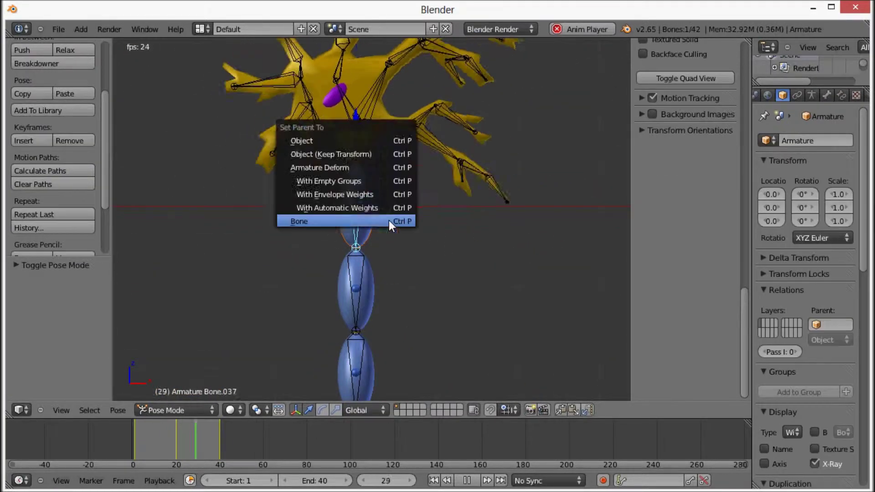
# Step: Parent the myelin sphere to its chosen axon bone
pyautogui.click(389, 221)
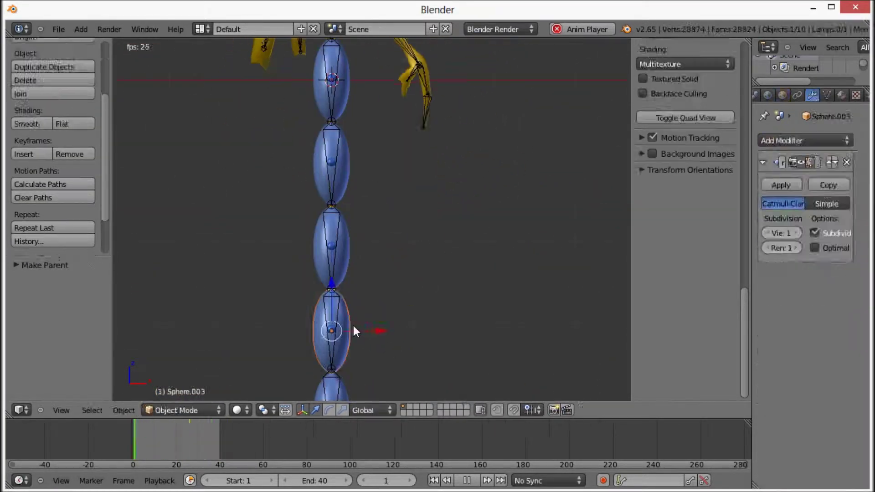
pyautogui.scroll(-2, 359, 357)
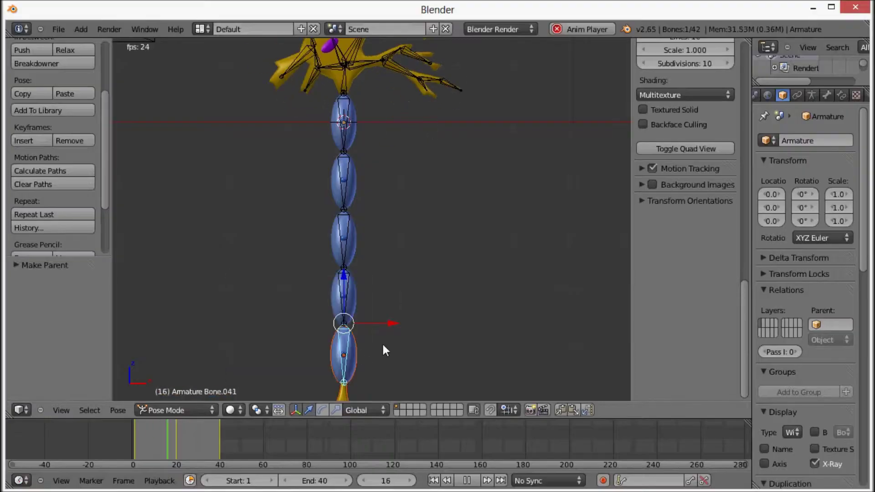
pyautogui.scroll(-3, 401, 333)
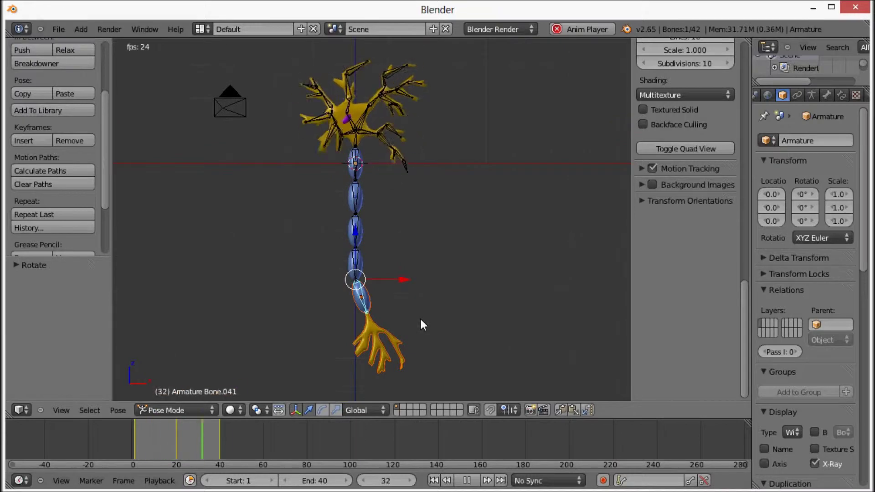
# Step: Save as Neuron.blend, then grab the end bone to curl the axon and keyframe all bones
pyautogui.press('Escape')
pyautogui.hotkey('ctrl', 's')
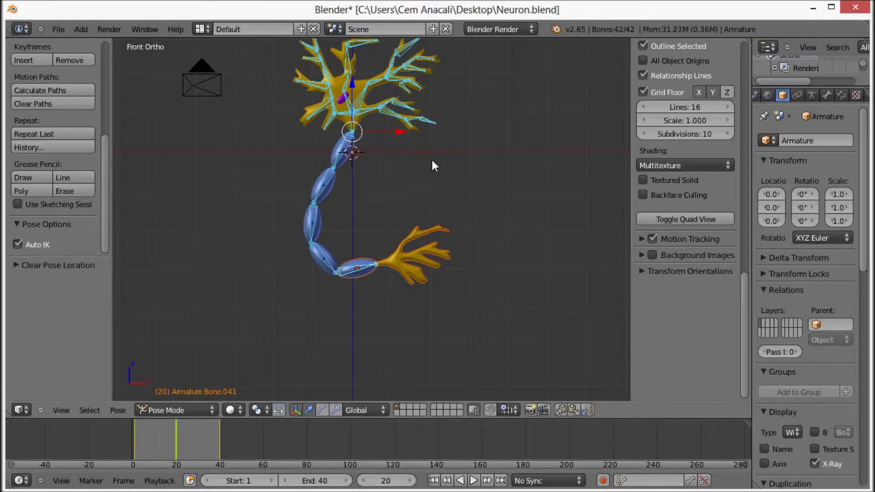
pyautogui.press('Escape')
pyautogui.press('g')
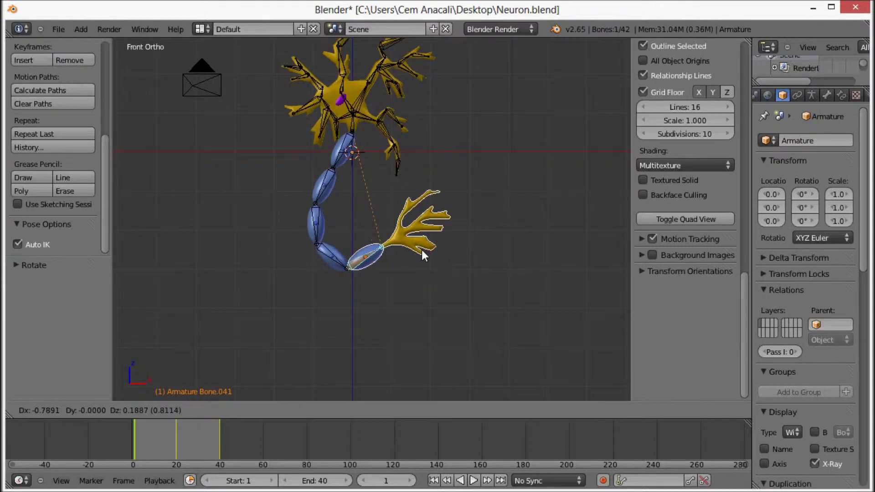
pyautogui.click(417, 225)
pyautogui.press('a')
pyautogui.press('i')
# Step: Shift the later bone keys 15 frames in the dope sheet so the animation runs to 60
pyautogui.hotkey('alt', 'a')
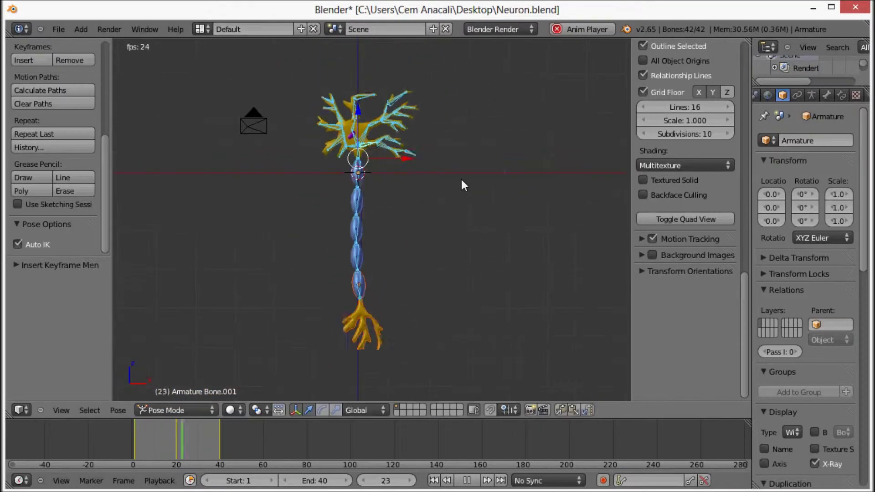
pyautogui.moveTo(228, 417); pyautogui.dragTo(228, 292)
pyautogui.hotkey('shift', 'F12')
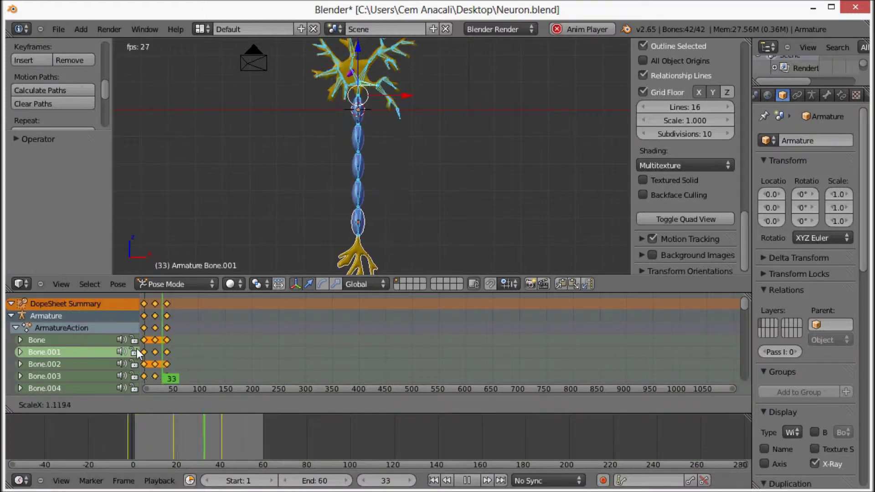
pyautogui.keyDown('alt'); pyautogui.keyDown('shift'); pyautogui.click(146, 352); pyautogui.keyUp('shift'); pyautogui.keyUp('alt')
pyautogui.press('g')
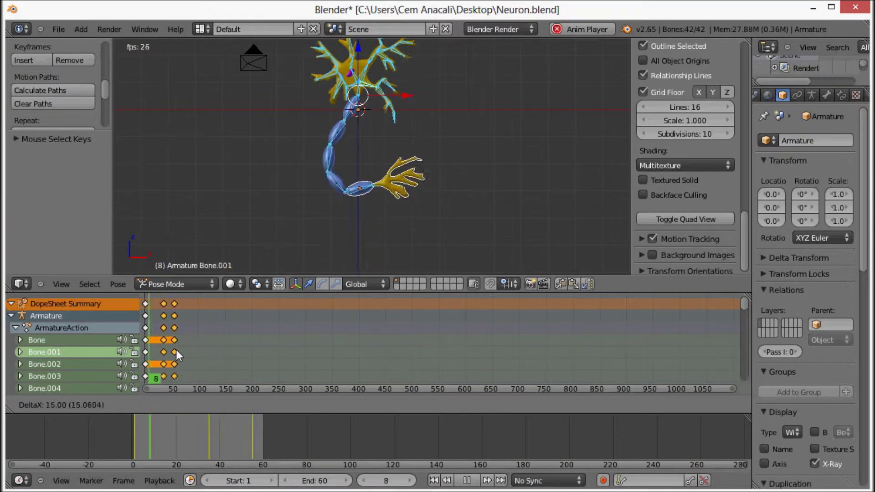
pyautogui.click(167, 351)
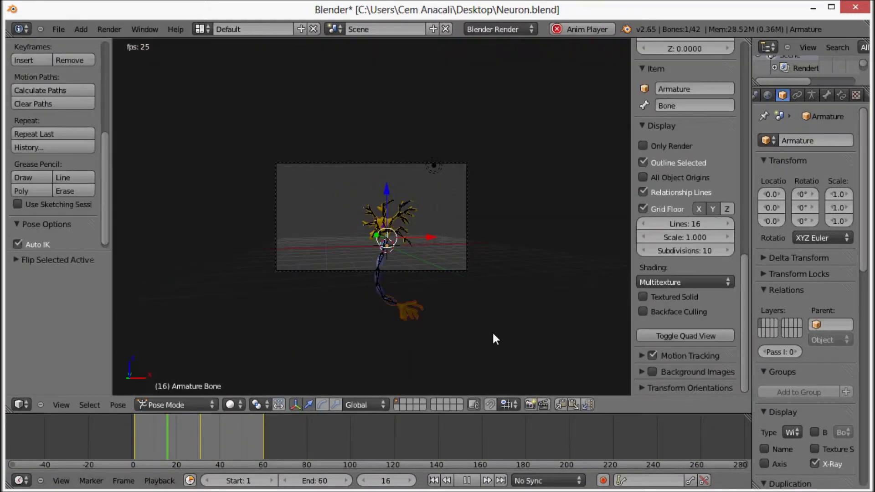
pyautogui.rightClick(420, 173)
# Step: Look through the camera and save over the existing file
pyautogui.press('Home')
pyautogui.scroll(-5, 687, 205)
pyautogui.hotkey('ctrl', 's')
pyautogui.click(476, 139)
pyautogui.scroll(5, 734, 225)
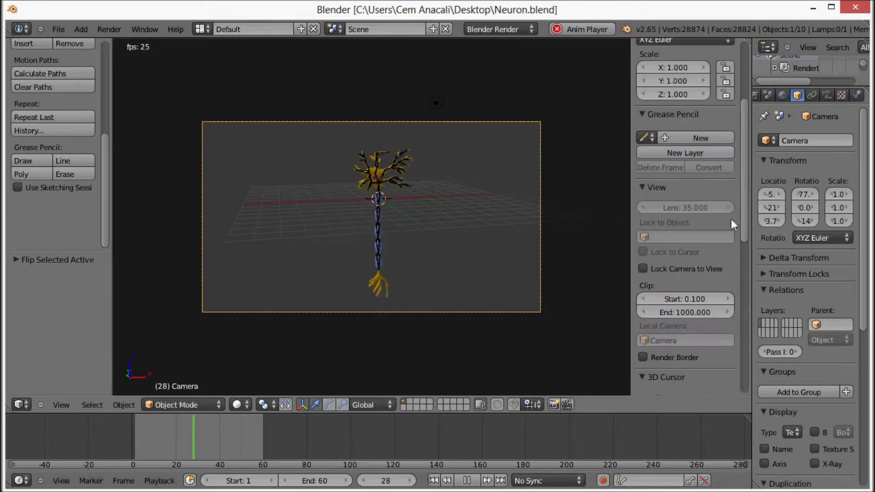
pyautogui.hotkey('alt', 'a')
# Step: Rotate the camera about the Z axis at frame 30 and play back the animation
pyautogui.press('Up')
pyautogui.press('Up')
pyautogui.press('r')
pyautogui.press('z')
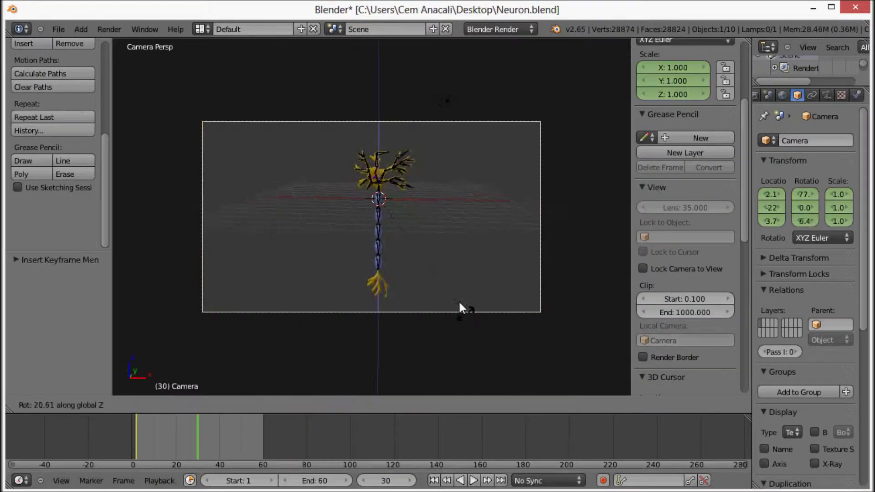
pyautogui.click(417, 208)
pyautogui.hotkey('ctrl', 'Tab')
pyautogui.click(137, 443)
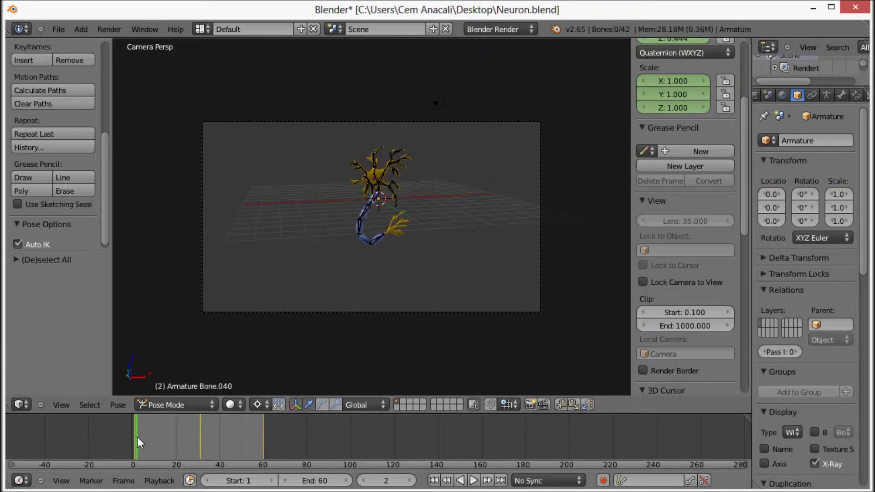
pyautogui.hotkey('alt', 'a')
# Step: Move the camera to a new position from the top view and keyframe it at frame 30
pyautogui.rightClick(470, 310)
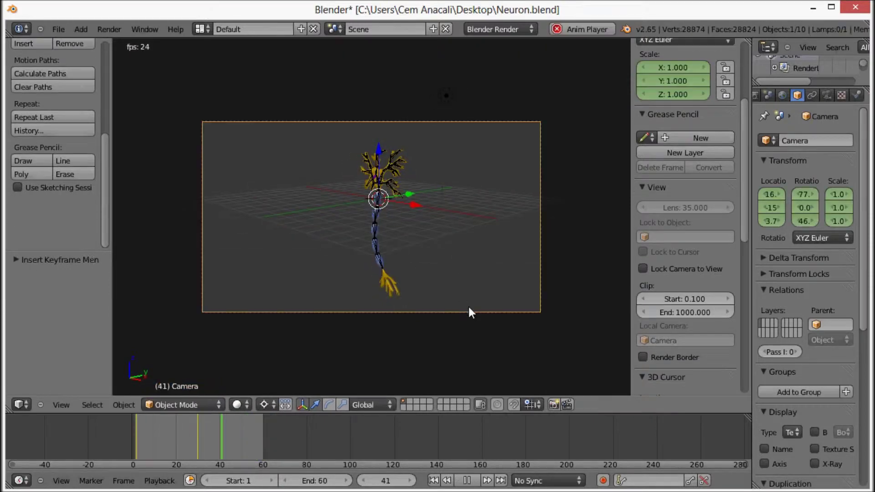
pyautogui.press('KP_7')
pyautogui.hotkey('alt', 'a')
pyautogui.press('Down')
pyautogui.press('g')
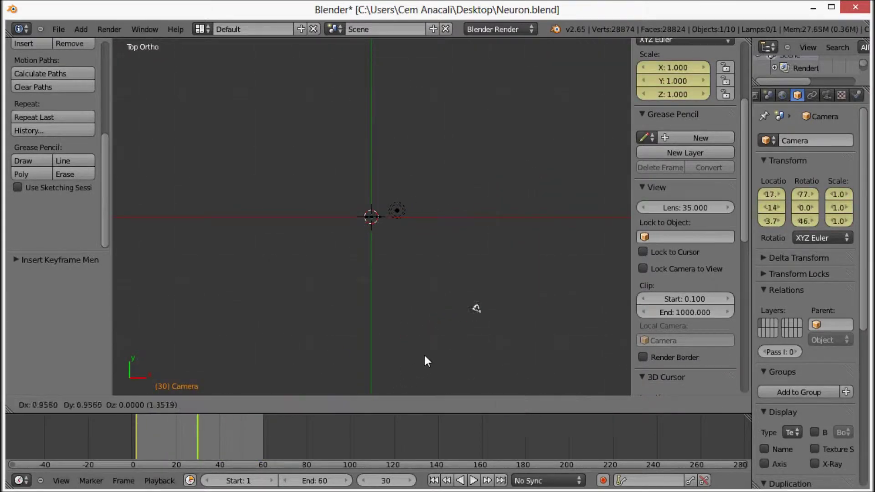
pyautogui.click(439, 376)
pyautogui.press('KP_0')
pyautogui.hotkey('alt', 'a')
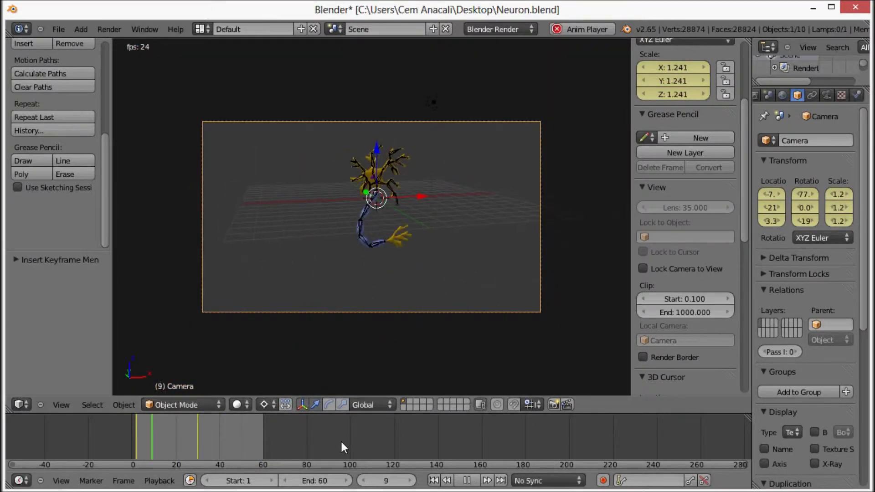
# Step: Save the file and browse for the animation output folder in the render settings
pyautogui.click(59, 29)
pyautogui.click(91, 113)
pyautogui.click(755, 94)
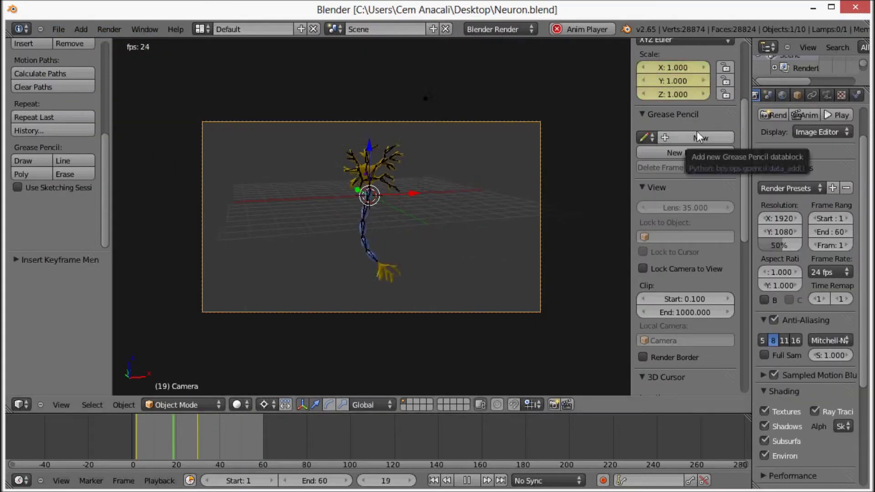
pyautogui.hotkey('alt', 'a')
pyautogui.click(783, 95)
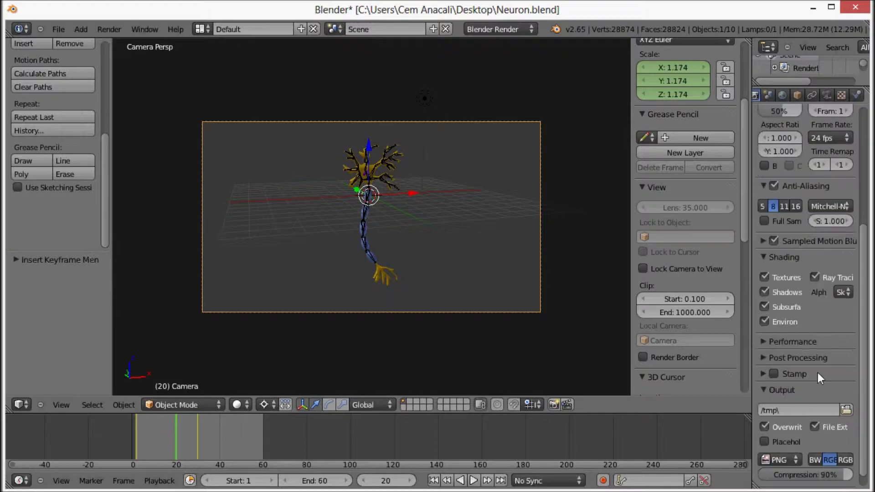
pyautogui.click(846, 410)
# Step: Choose Blender\Animations as the output folder and render the full animation
pyautogui.click(41, 363)
pyautogui.doubleClick(207, 109)
pyautogui.doubleClick(206, 109)
pyautogui.click(840, 64)
pyautogui.press('F12')
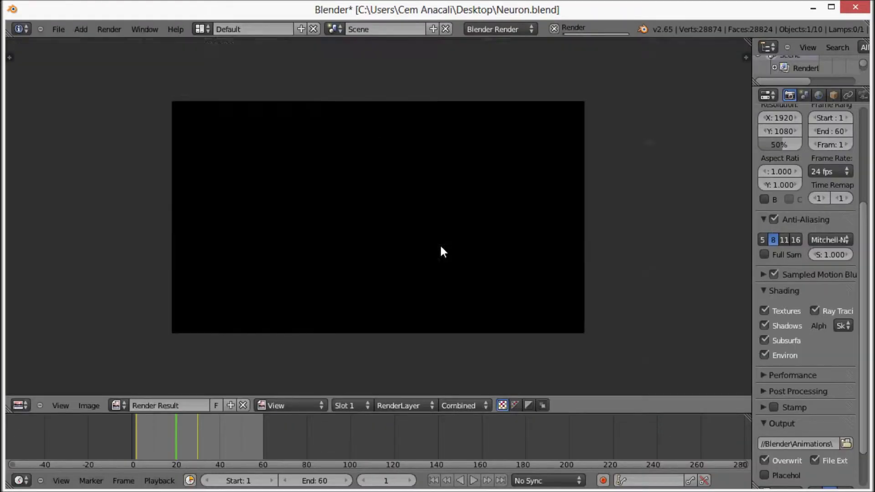